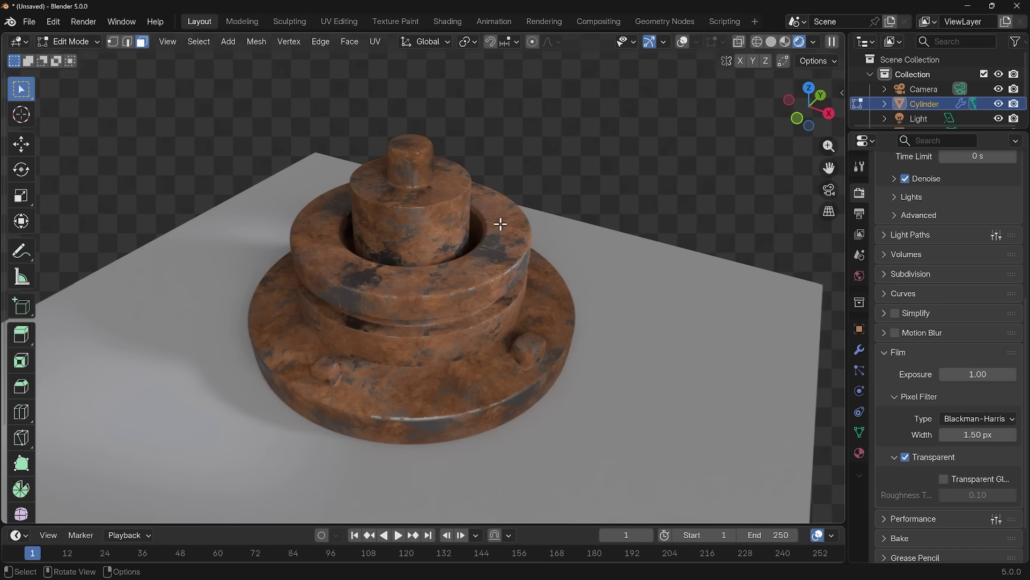
Extrude the selected top faces and scale them outward horizontally
{"action": "key", "text": "e"}
{"action": "key", "text": "s"}
{"action": "key", "text": "shift+z"}
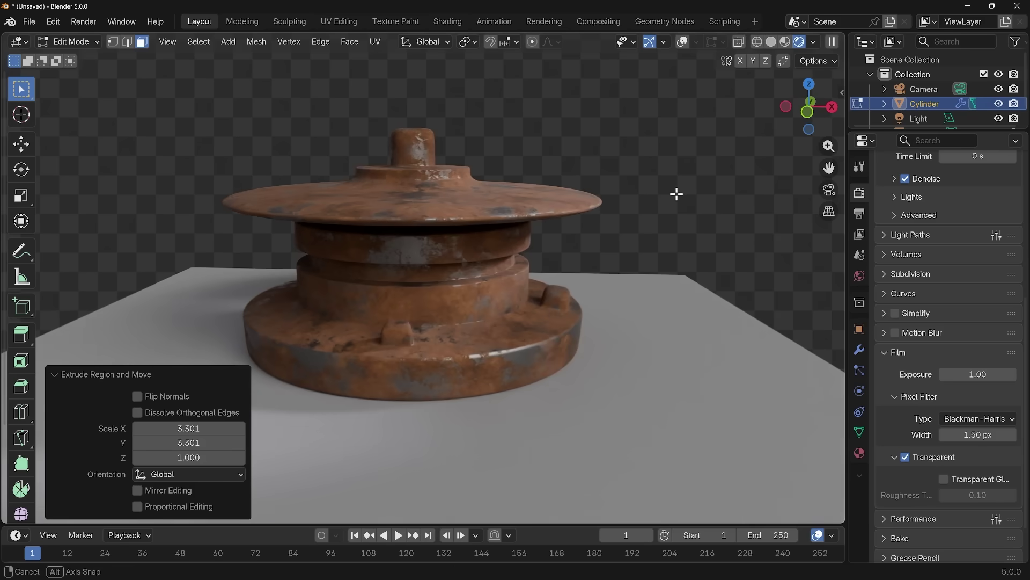
{"action": "key", "text": "s"}
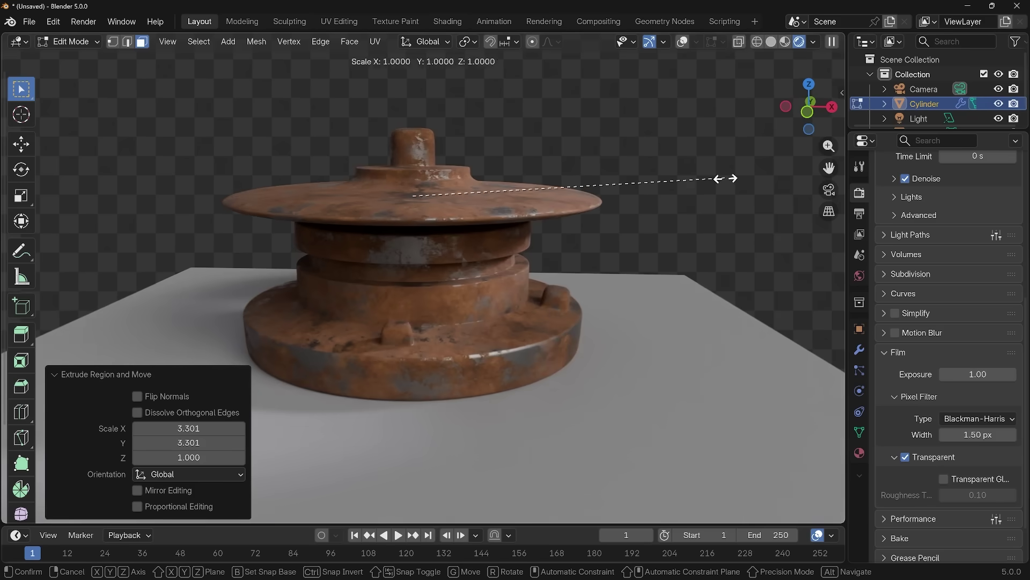
{"action": "key", "text": "shift+z"}
{"action": "left_click", "coordinate": [476, 192]}
Inset the faces and extrude them again, then view the model from a low side angle
{"action": "middle_click_drag", "start_coordinate": [476, 191], "coordinate": [573, 305]}
{"action": "key", "text": "i"}
{"action": "left_click", "coordinate": [537, 343]}
{"action": "key", "text": "e"}
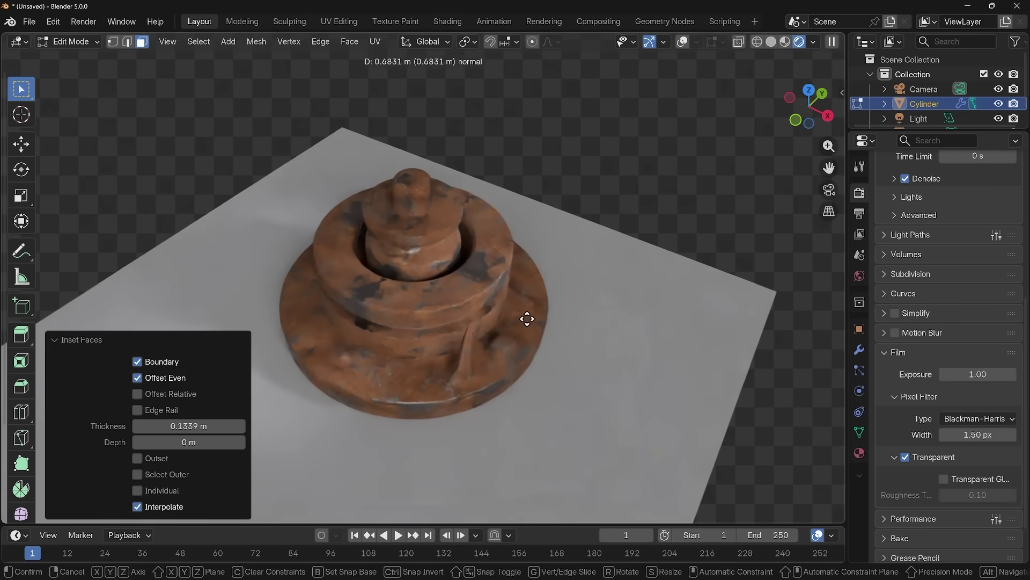
{"action": "left_click", "coordinate": [526, 366]}
{"action": "middle_click_drag", "start_coordinate": [526, 367], "coordinate": [593, 345]}
{"action": "scroll", "coordinate": [617, 336], "scroll_direction": "up", "scroll_amount": 2}
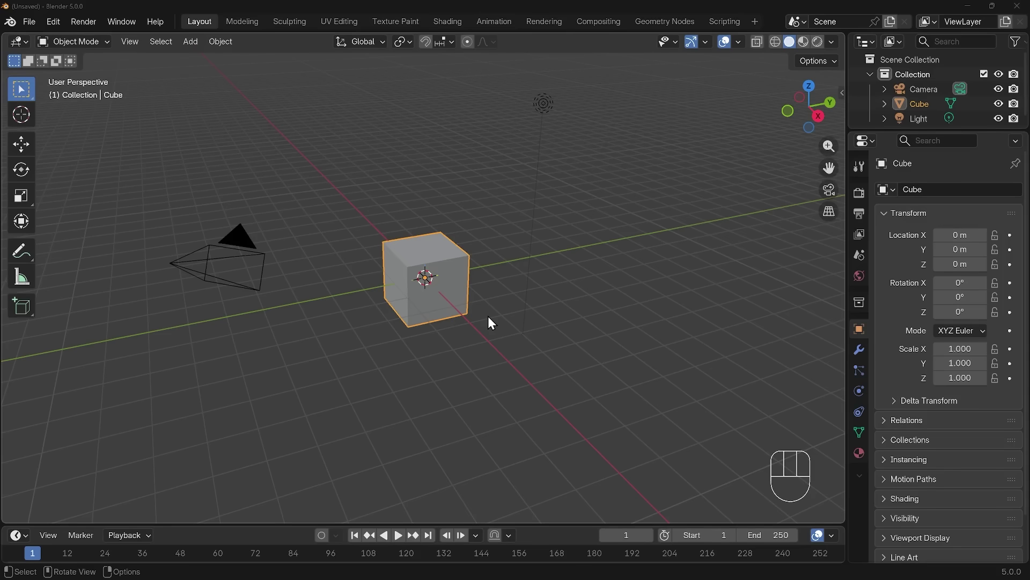
Delete the default cube and add a mesh cylinder in its place
{"action": "key", "text": "Delete"}
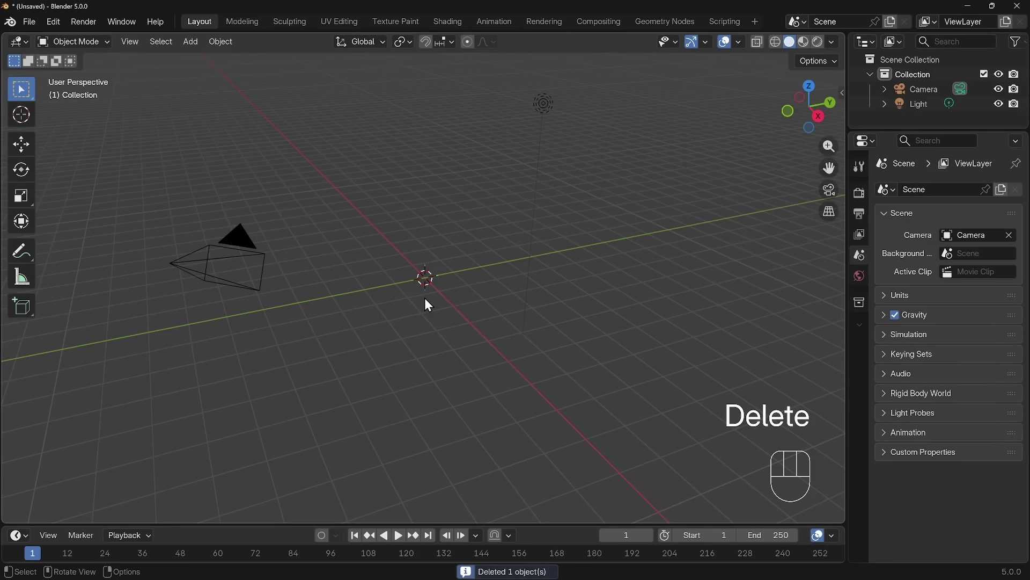
{"action": "key", "text": "shift+a"}
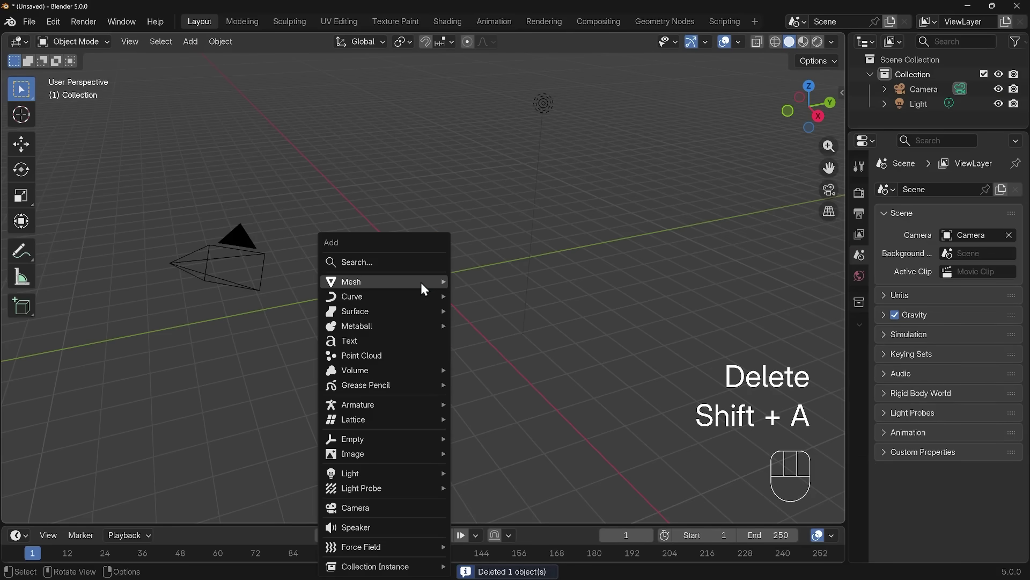
{"action": "mouse_move", "coordinate": [424, 289]}
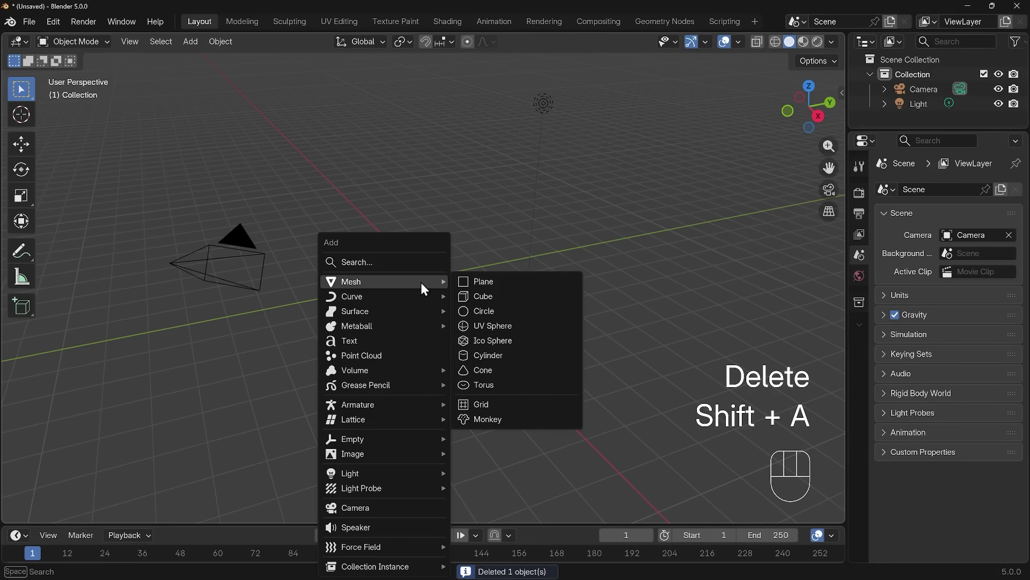
{"action": "left_click", "coordinate": [491, 357]}
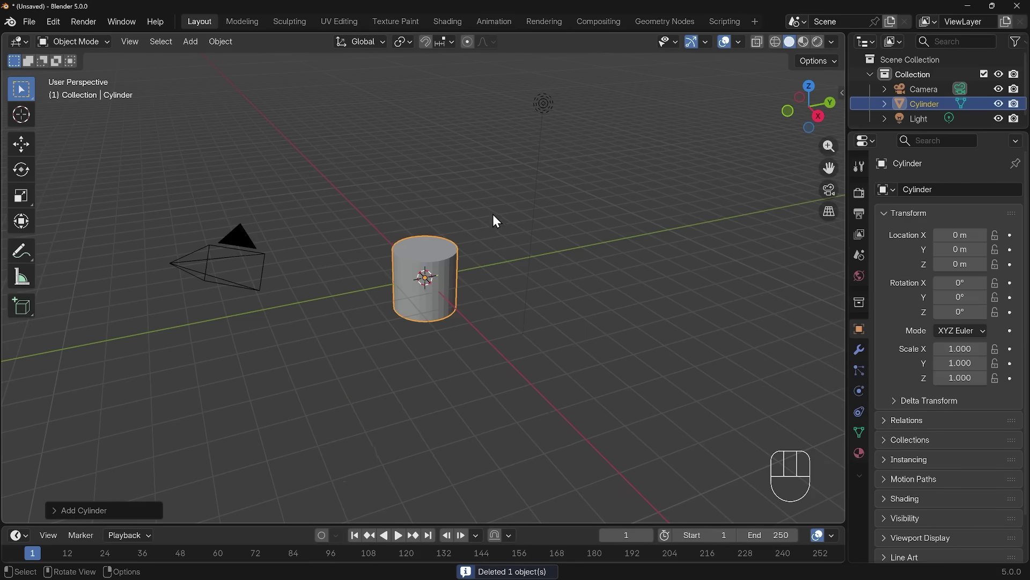
Flatten the cylinder along Z into a disc with a Z scale of 0.262
{"action": "key", "text": "s"}
{"action": "key", "text": "z"}
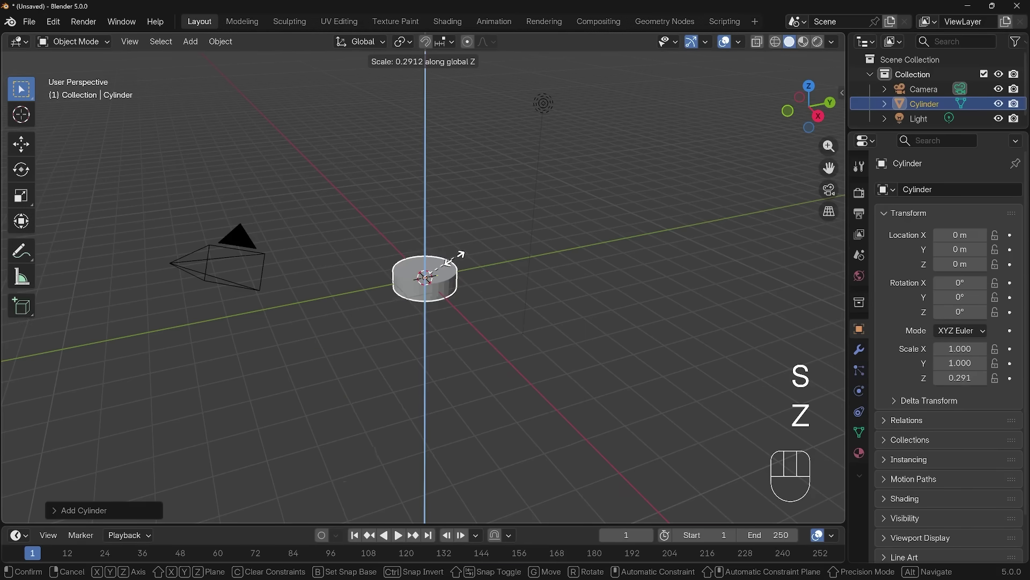
{"action": "left_click", "coordinate": [441, 294]}
{"action": "scroll", "coordinate": [439, 299], "scroll_direction": "up", "scroll_amount": 6}
{"action": "mouse_move", "coordinate": [439, 299]}
{"action": "middle_mouse_down"}
{"action": "mouse_move", "coordinate": [463, 281]}
{"action": "mouse_move", "coordinate": [448, 297]}
{"action": "middle_mouse_up"}
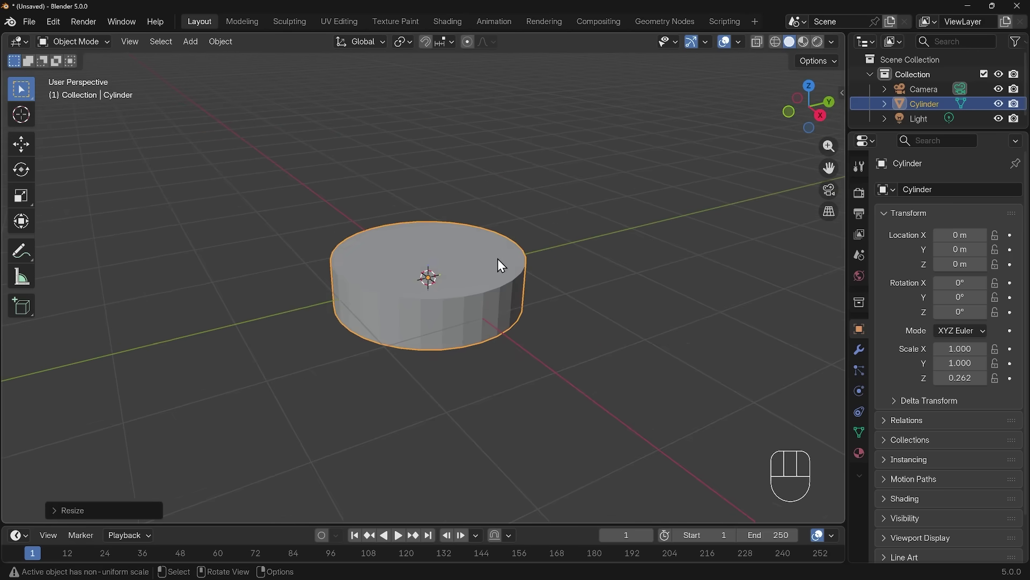
Inset the cylinder's top face and extrude it upward into a narrower raised step
{"action": "key", "text": "Tab"}
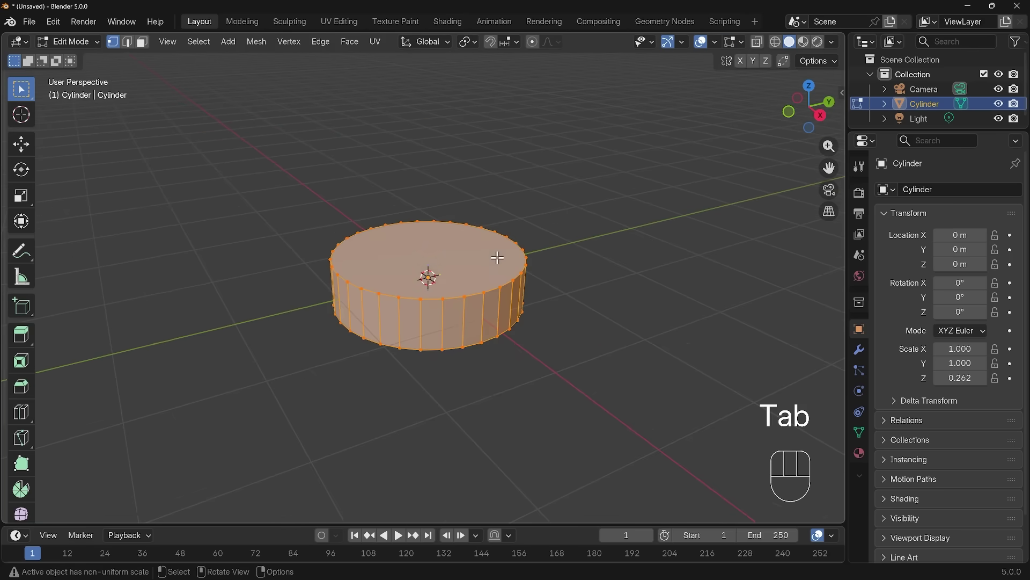
{"action": "key", "text": "3"}
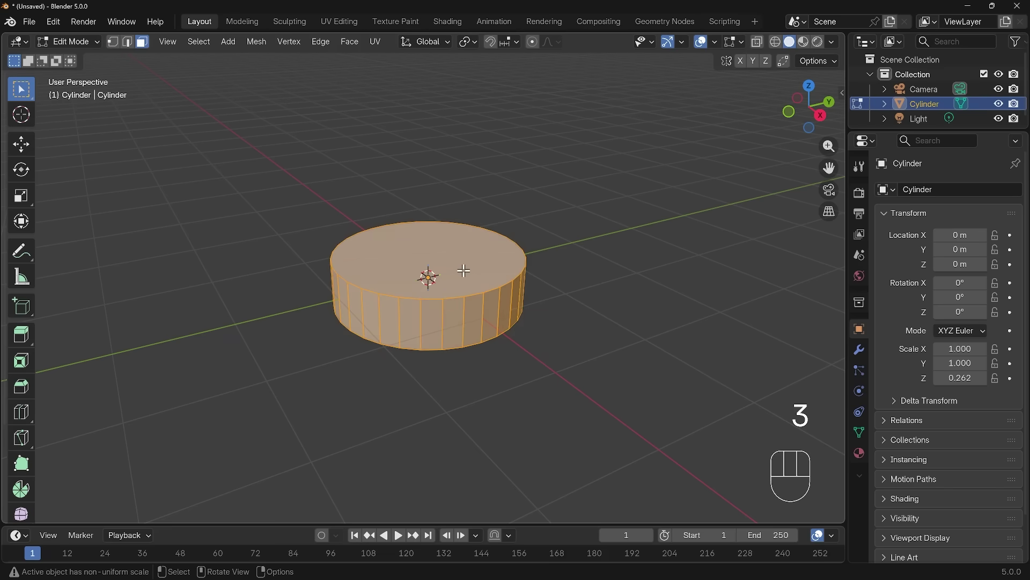
{"action": "left_click", "coordinate": [465, 270]}
{"action": "key", "text": "i"}
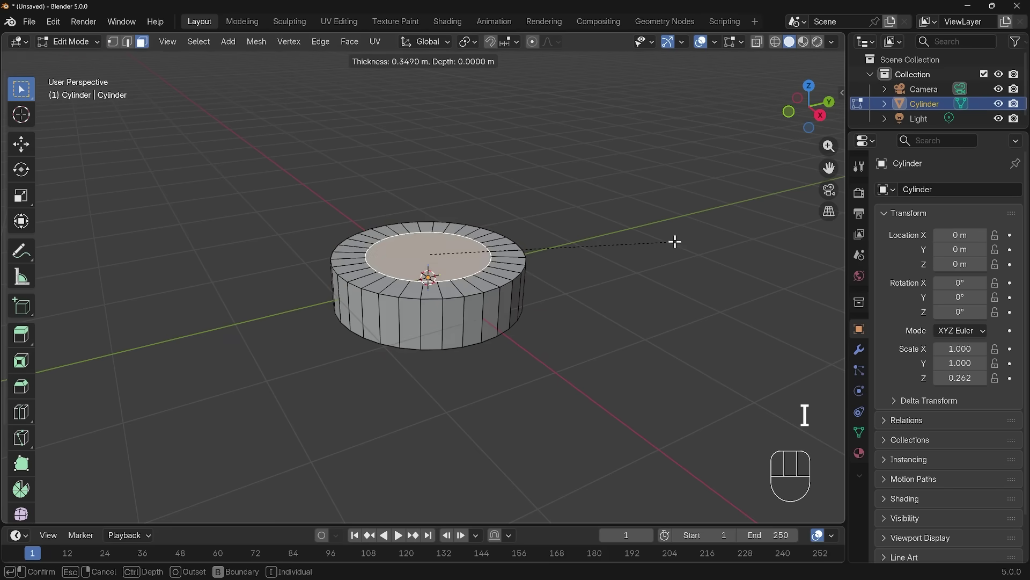
{"action": "left_click", "coordinate": [675, 242]}
{"action": "key", "text": "e"}
{"action": "left_click", "coordinate": [654, 209]}
{"action": "middle_click_drag", "start_coordinate": [545, 198], "coordinate": [550, 238]}
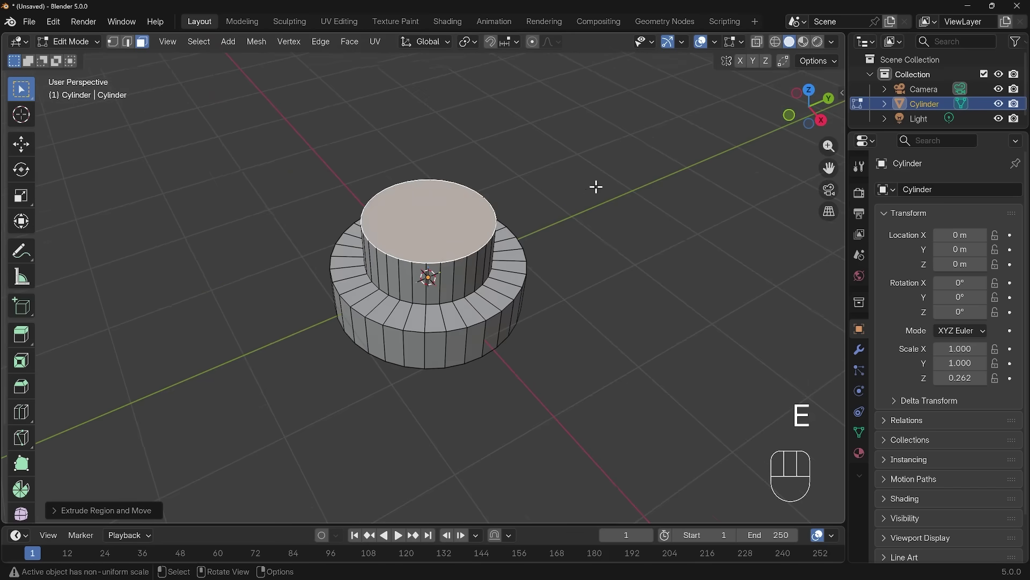
Inset the raised step's top face and push it down into a recessed centre hole
{"action": "key", "text": "i"}
{"action": "left_click", "coordinate": [587, 186]}
{"action": "key", "text": "e"}
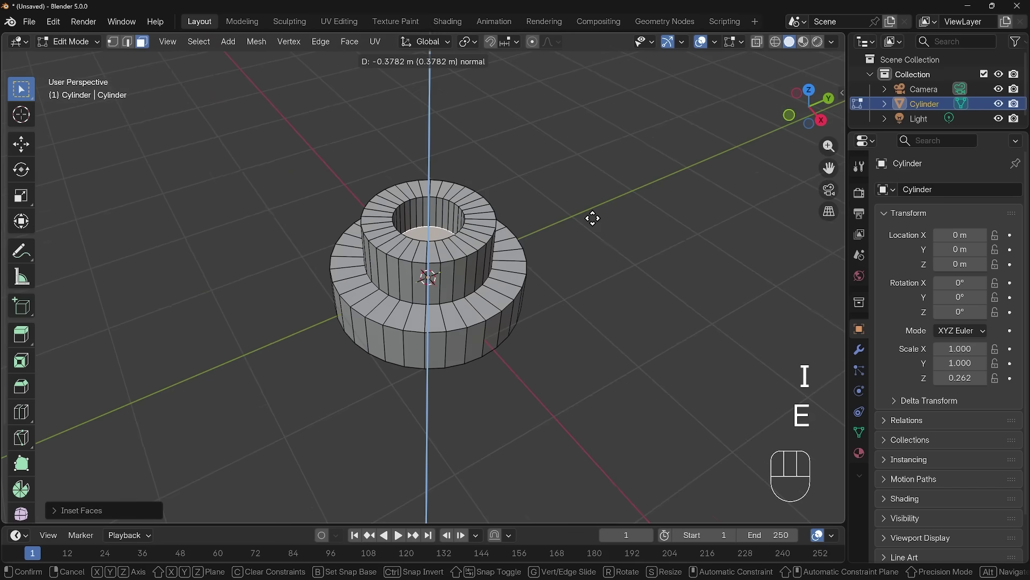
{"action": "left_click", "coordinate": [562, 234]}
{"action": "middle_click_drag", "start_coordinate": [561, 235], "coordinate": [542, 214]}
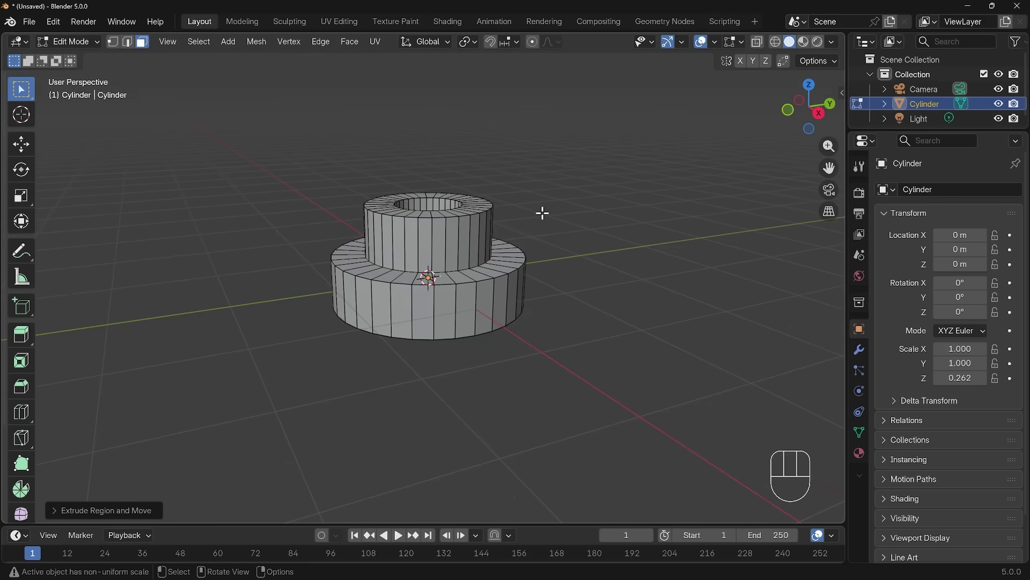
Add a Subdivision Surface modifier to the cylinder with viewport and render levels both at 3
{"action": "left_click", "coordinate": [859, 349]}
{"action": "left_click", "coordinate": [929, 191]}
{"action": "type", "text": "sub"}
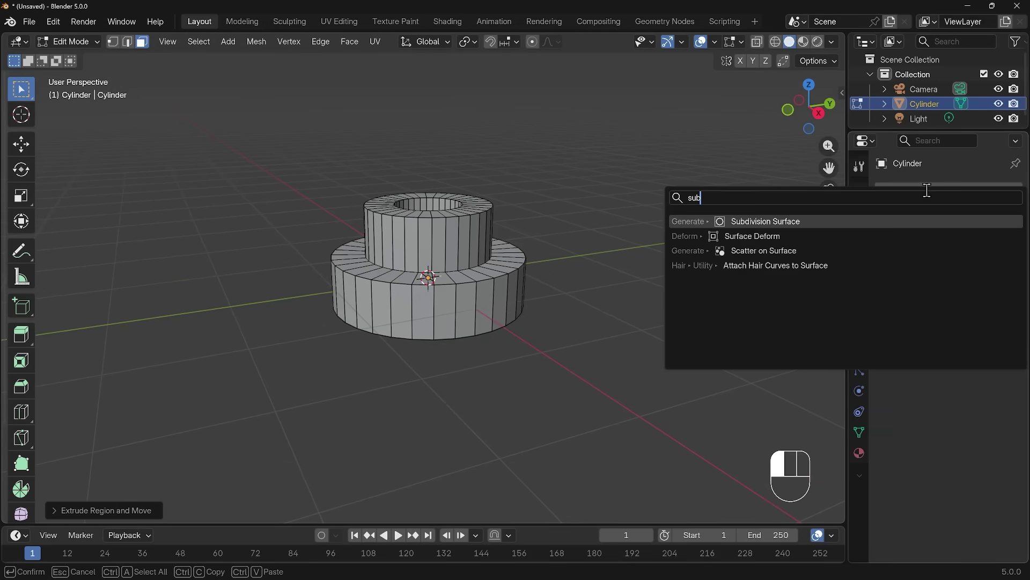
{"action": "left_click", "coordinate": [784, 221]}
{"action": "left_click", "coordinate": [997, 253]}
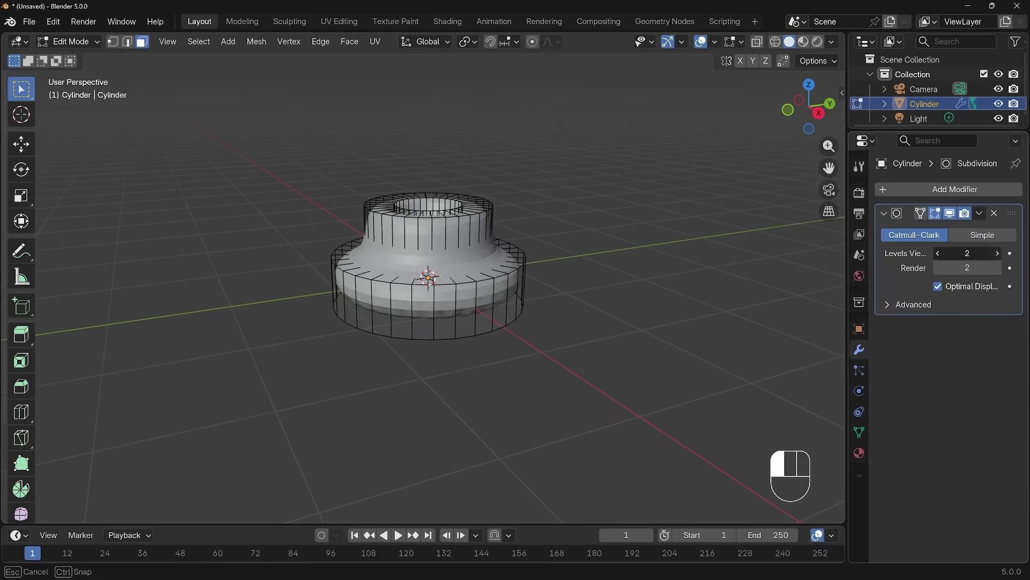
{"action": "left_click", "coordinate": [997, 253]}
{"action": "left_click", "coordinate": [997, 269]}
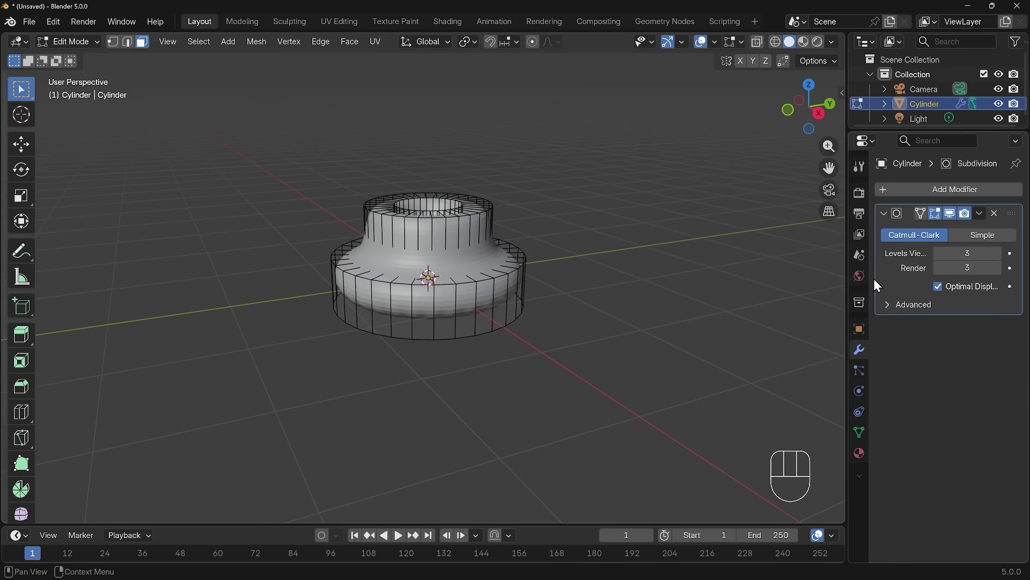
{"action": "scroll", "coordinate": [456, 298], "scroll_direction": "up", "scroll_amount": 3}
{"action": "middle_click_drag", "start_coordinate": [457, 299], "coordinate": [474, 318]}
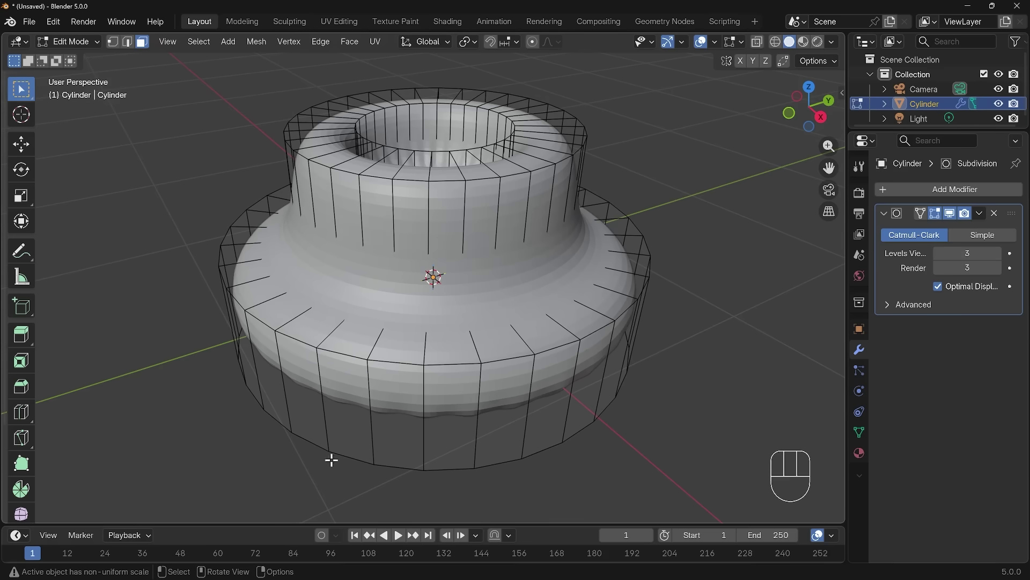
In edge mode, select the outer top, inner top, middle and bottom rim loops, then undo the last two
{"action": "key", "text": "2"}
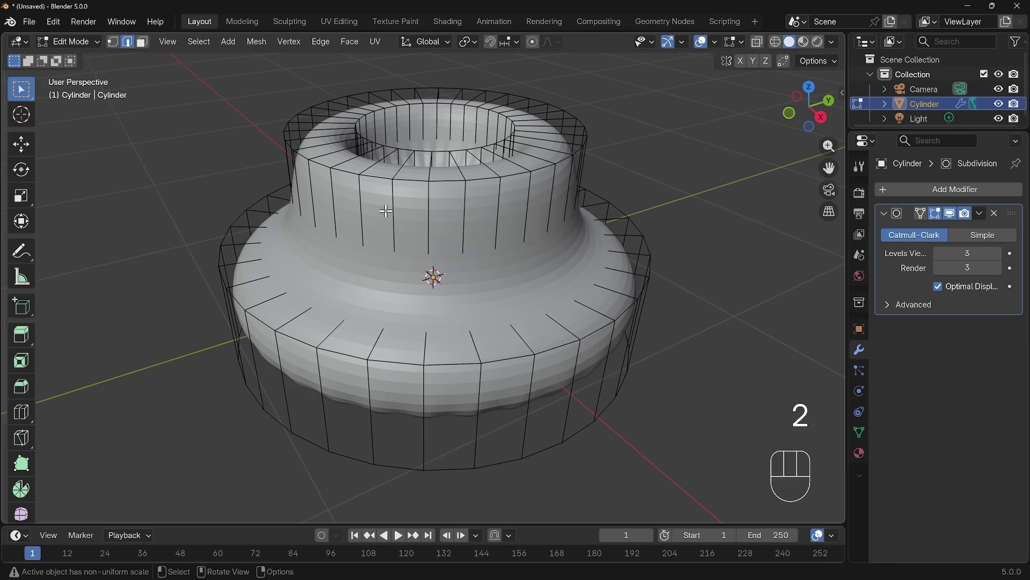
{"action": "left_click", "coordinate": [519, 177], "text": "alt"}
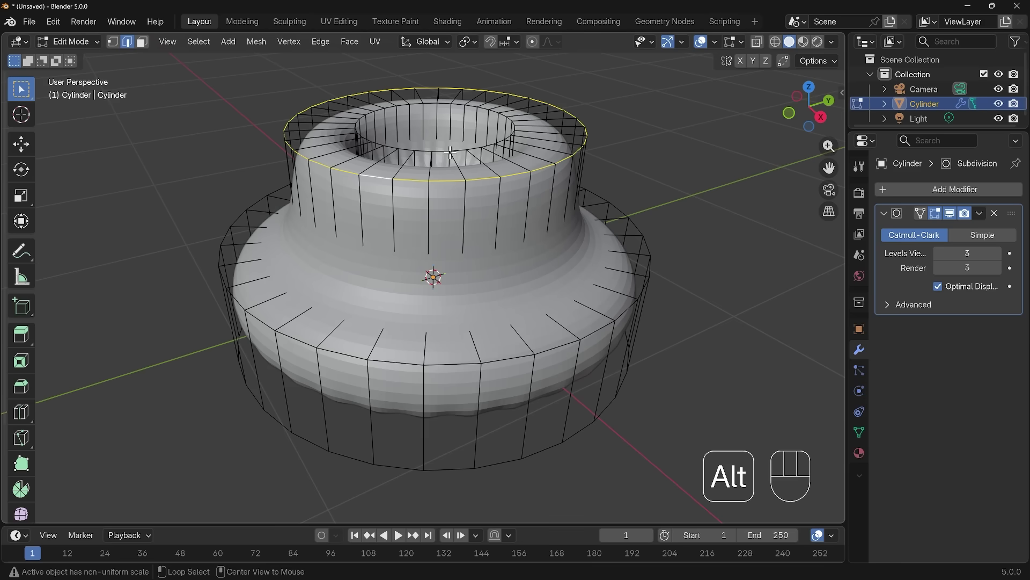
{"action": "left_click", "coordinate": [407, 150], "text": "alt+shift"}
{"action": "left_click", "coordinate": [344, 365], "text": "alt+shift"}
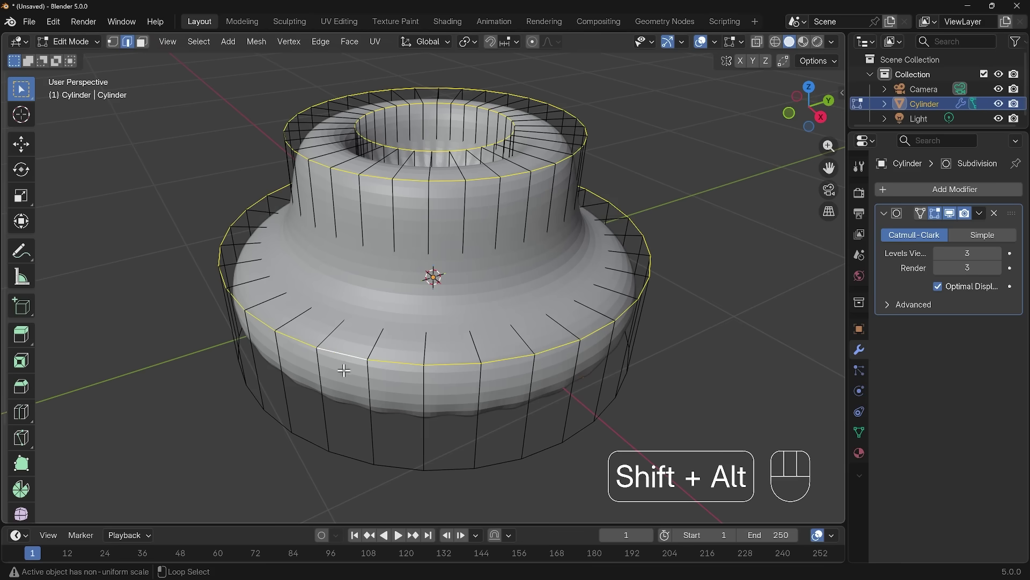
{"action": "left_click", "coordinate": [344, 456], "text": "alt+shift"}
{"action": "key", "text": "ctrl+z"}
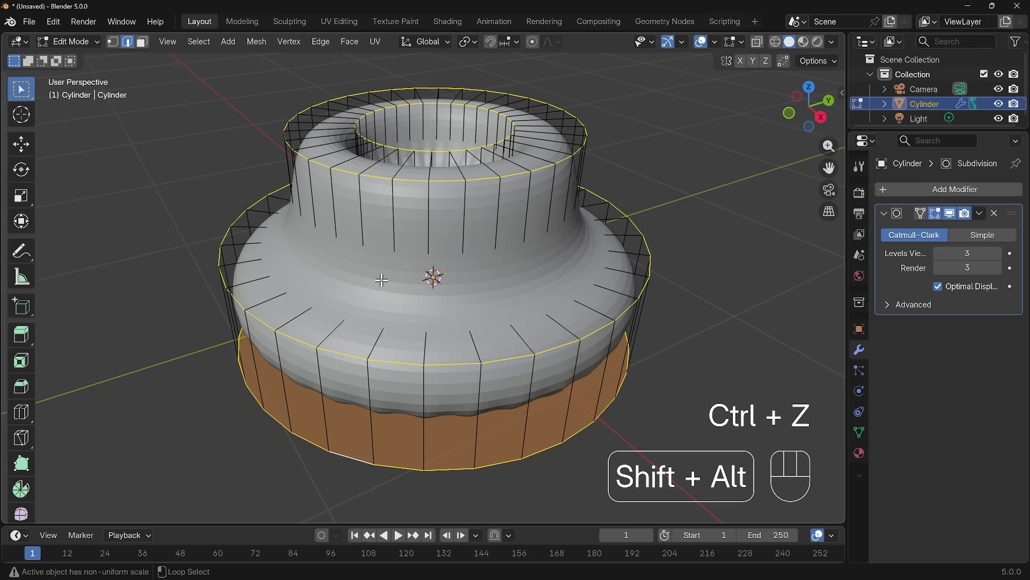
{"action": "key", "text": "ctrl+z"}
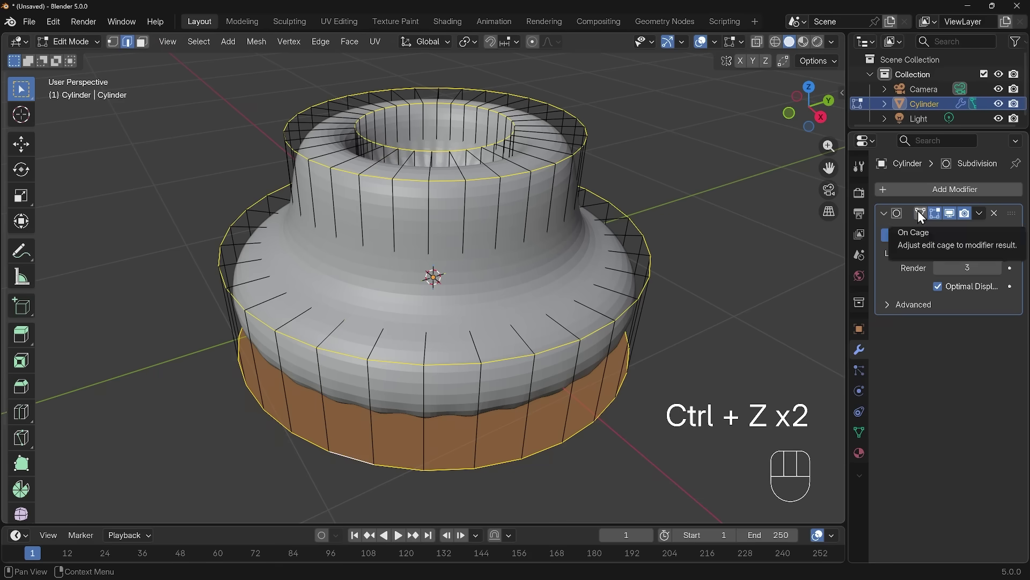
Enable On Cage and add the middle rim and inner bottom edge loops to the selection
{"action": "left_click", "coordinate": [920, 213]}
{"action": "left_click", "coordinate": [390, 293], "text": "alt+shift"}
{"action": "middle_click_drag", "start_coordinate": [390, 293], "coordinate": [395, 349]}
{"action": "left_click", "coordinate": [450, 223], "text": "alt+shift"}
{"action": "middle_click_drag", "start_coordinate": [449, 223], "coordinate": [567, 288]}
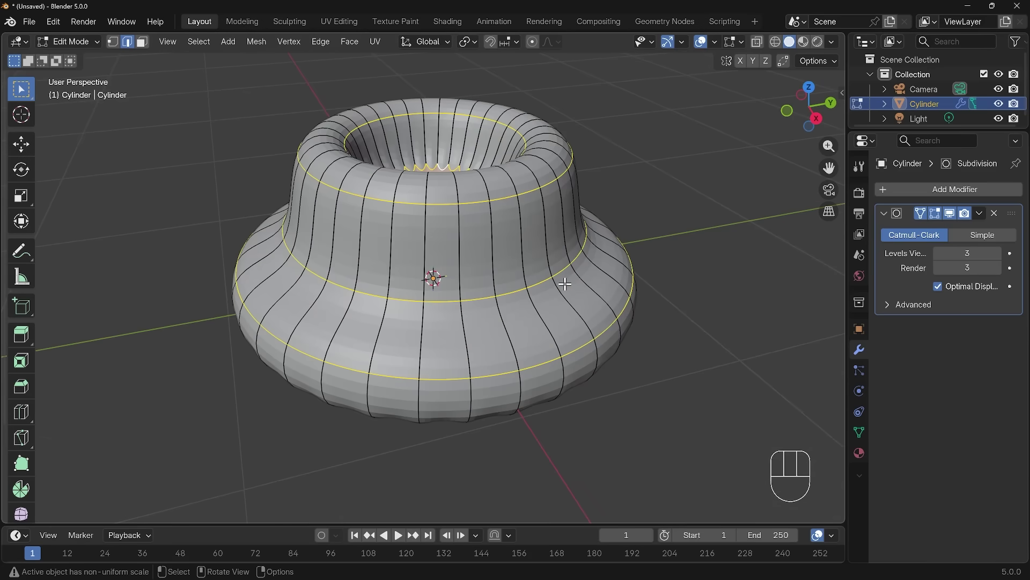
Try and cancel bevels on the rim loops, disable On Cage, and show Object Mode transforms (Z scale 0.262)
{"action": "key", "text": "ctrl+b"}
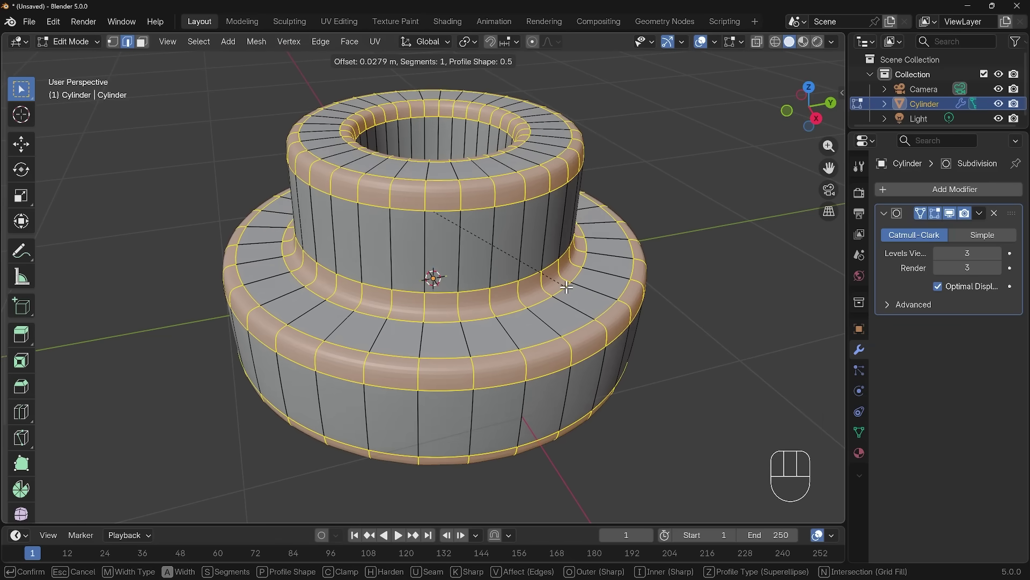
{"action": "key", "text": "Escape"}
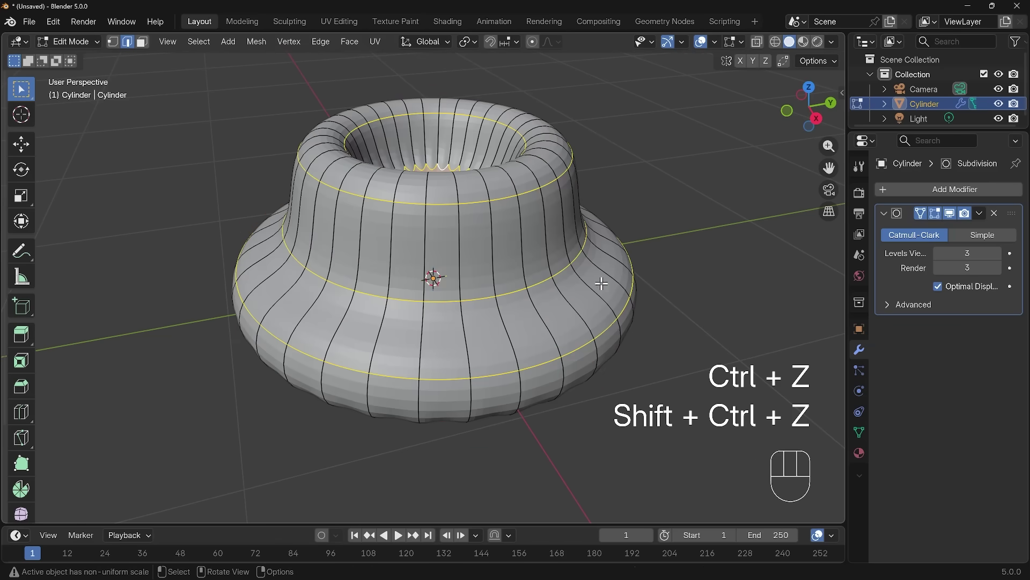
{"action": "left_click", "coordinate": [923, 217]}
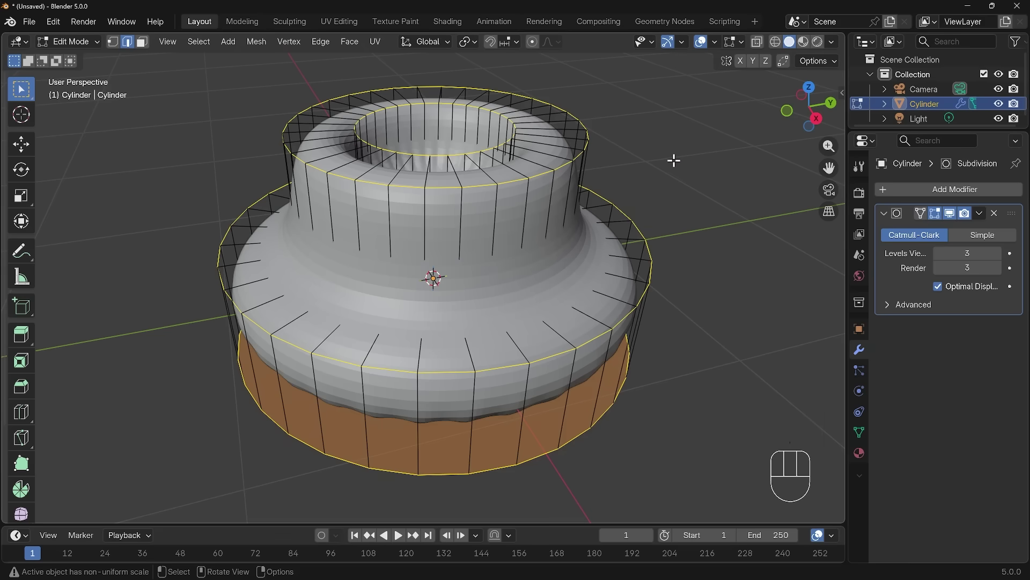
{"action": "key", "text": "ctrl+b"}
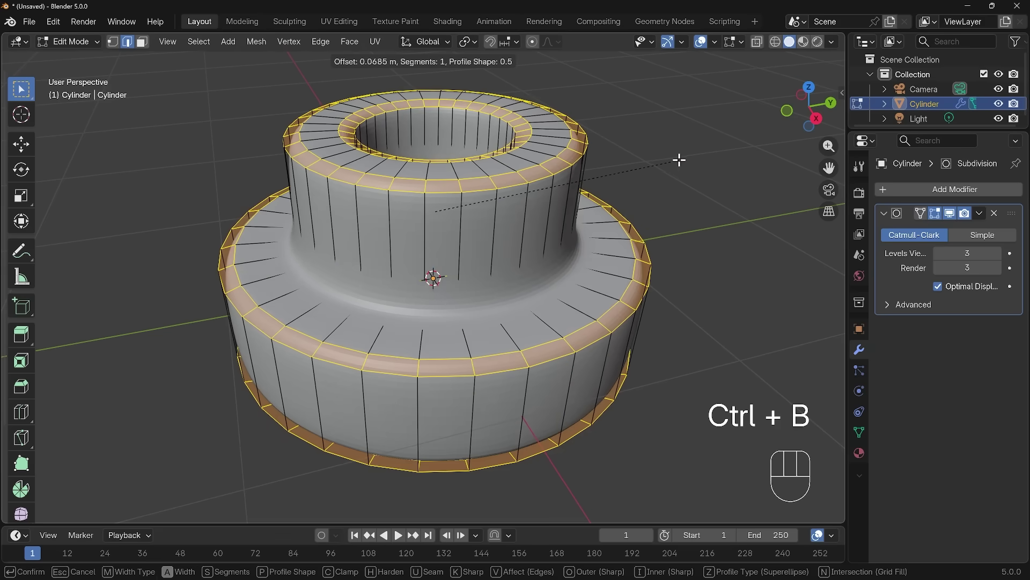
{"action": "scroll", "coordinate": [679, 160], "scroll_direction": "up", "scroll_amount": 2}
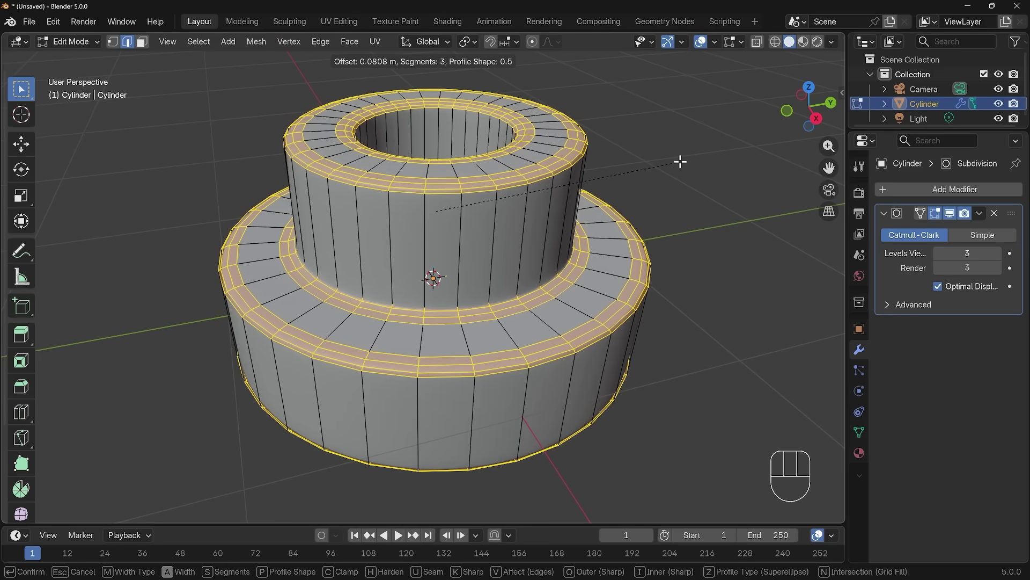
{"action": "key", "text": "Escape"}
{"action": "key", "text": "Tab"}
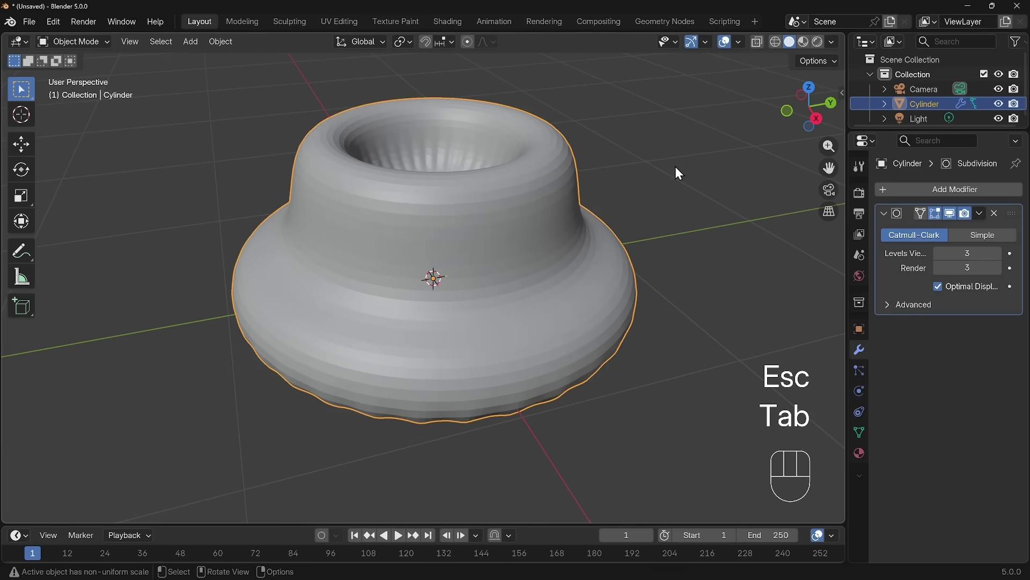
{"action": "key", "text": "n"}
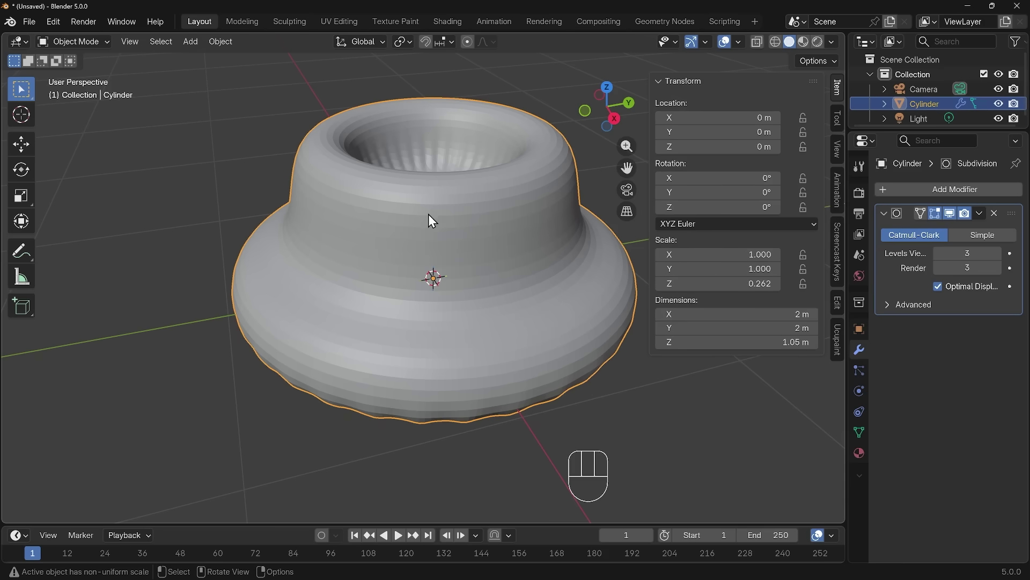
Apply the cylinder's scale so Z reads 1.000, then show the Object > Apply menu route
{"action": "key", "text": "ctrl+a"}
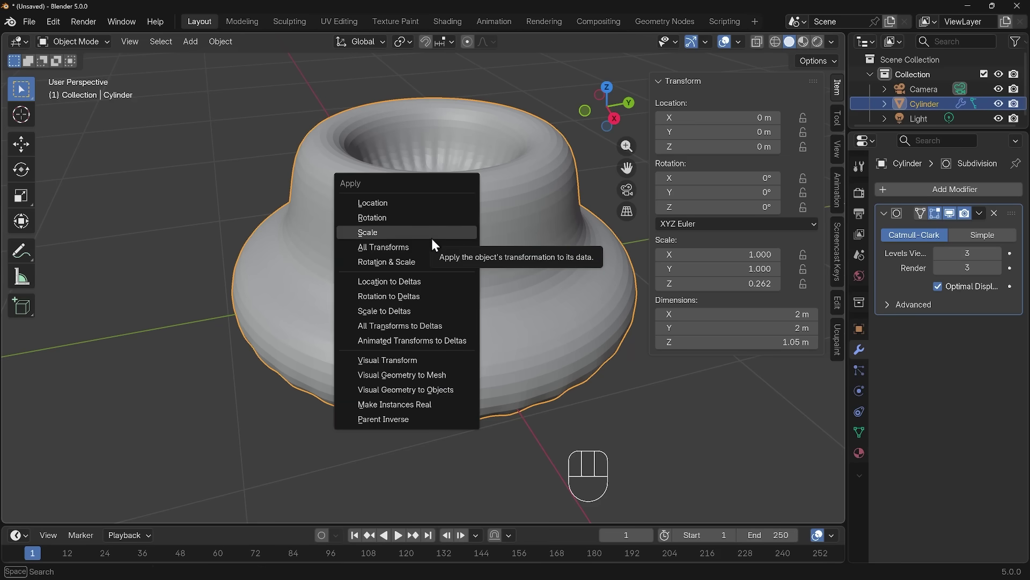
{"action": "left_click", "coordinate": [381, 236]}
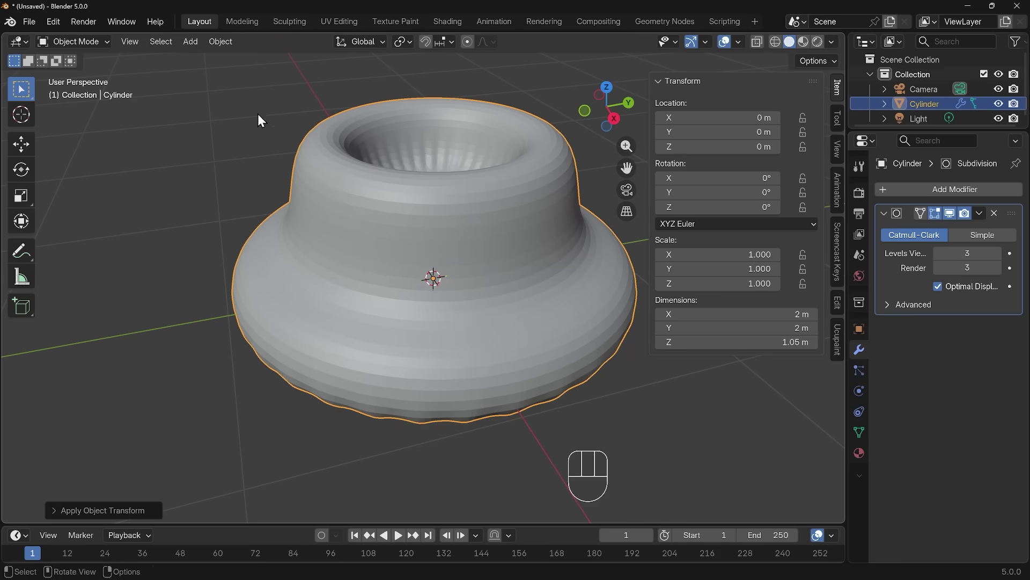
{"action": "left_click", "coordinate": [227, 47]}
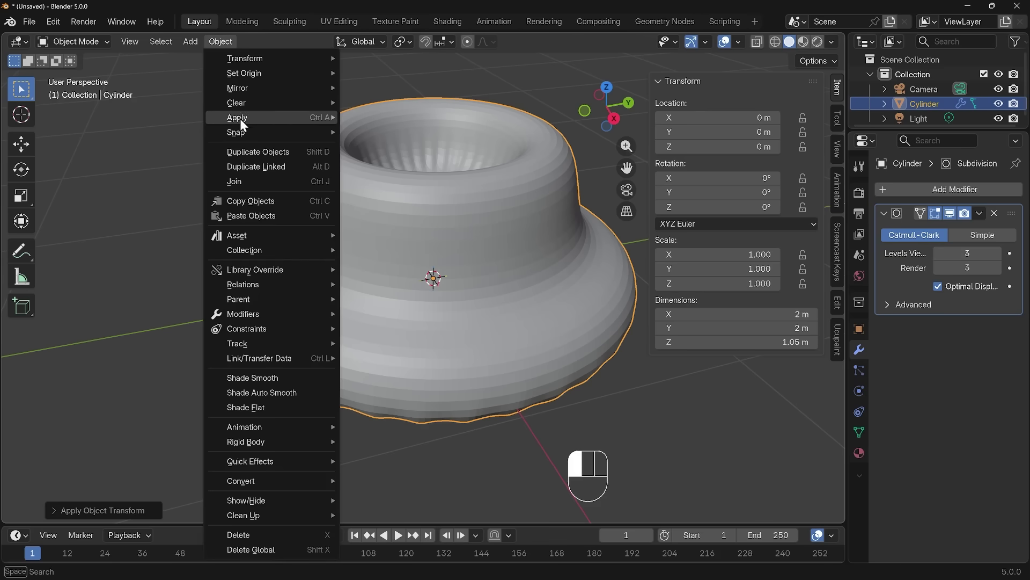
{"action": "mouse_move", "coordinate": [263, 120]}
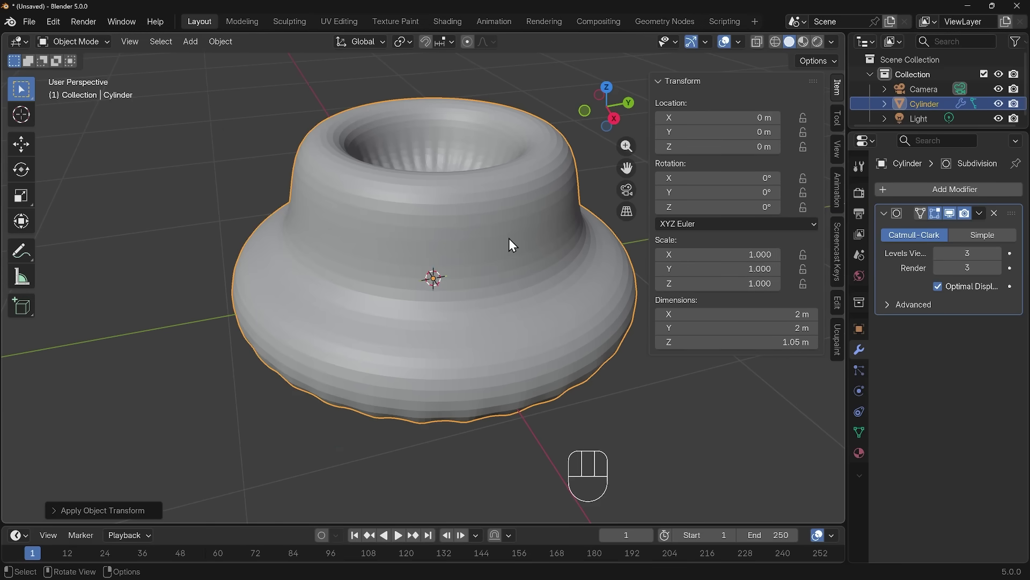
Give the selected rim edge loops a two-segment 0.0333 m bevel, then return to Object Mode
{"action": "key", "text": "Tab"}
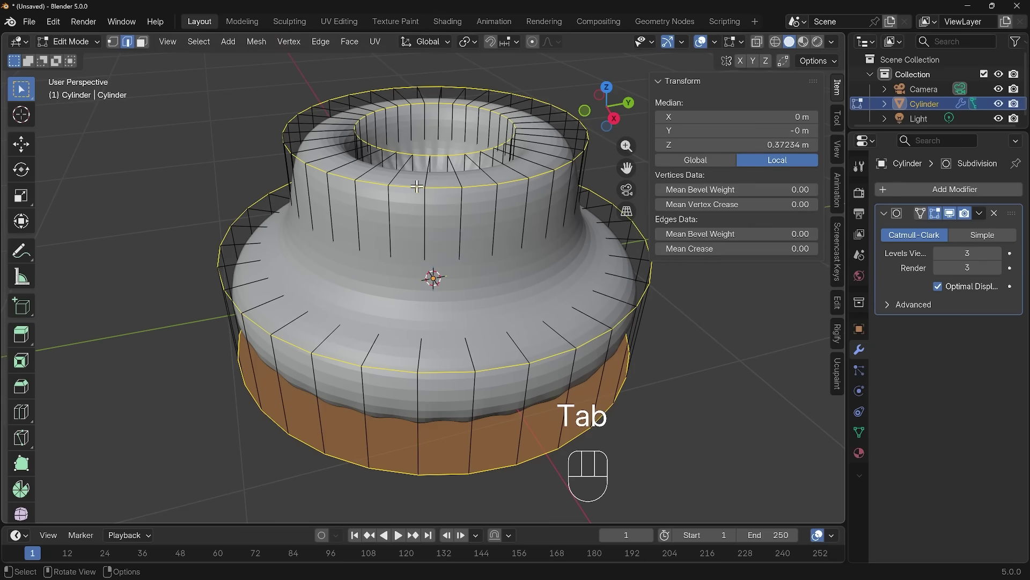
{"action": "key", "text": "ctrl+b"}
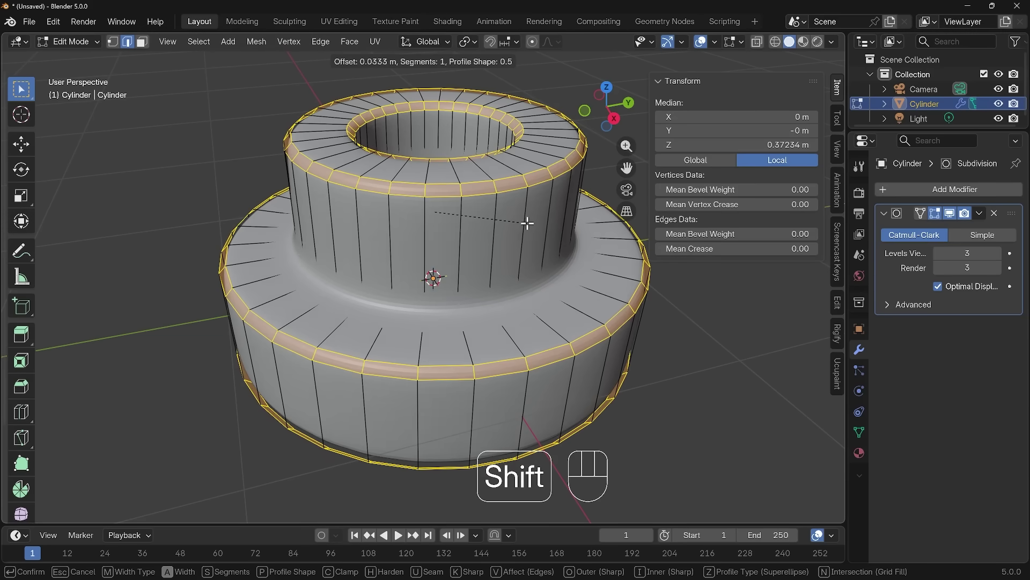
{"action": "scroll", "coordinate": [528, 224], "scroll_direction": "up", "scroll_amount": 1, "text": "shift"}
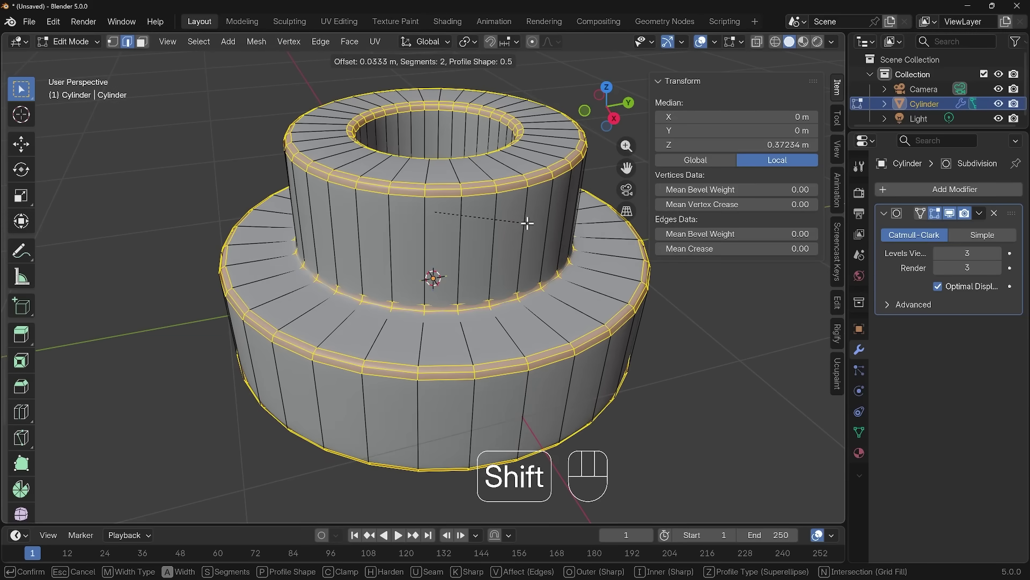
{"action": "left_click", "coordinate": [527, 223]}
{"action": "middle_click_drag", "start_coordinate": [462, 375], "coordinate": [484, 363]}
{"action": "scroll", "coordinate": [484, 365], "scroll_direction": "down", "scroll_amount": 3}
{"action": "key", "text": "Tab"}
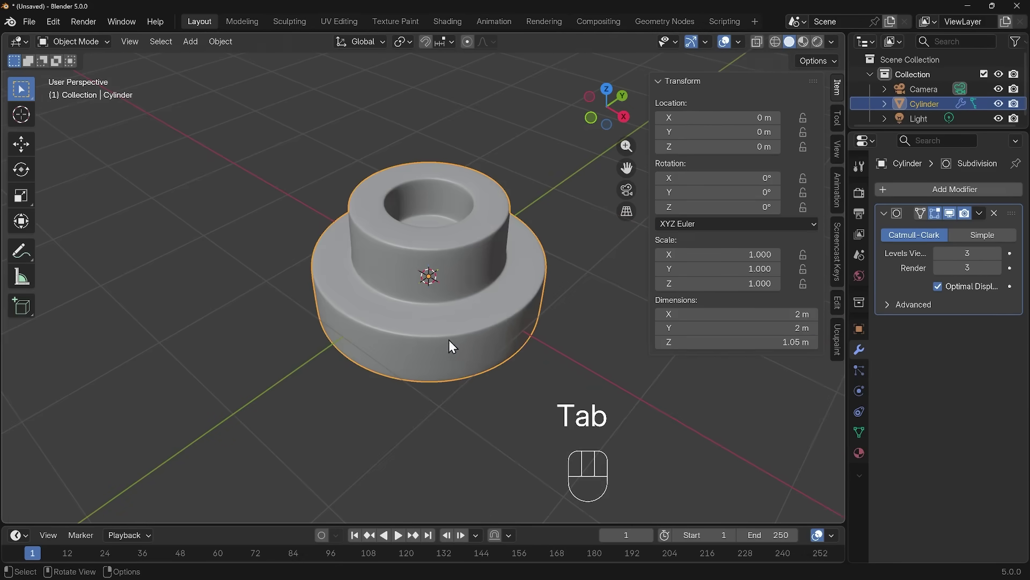
{"action": "middle_click_drag", "start_coordinate": [514, 298], "coordinate": [410, 369]}
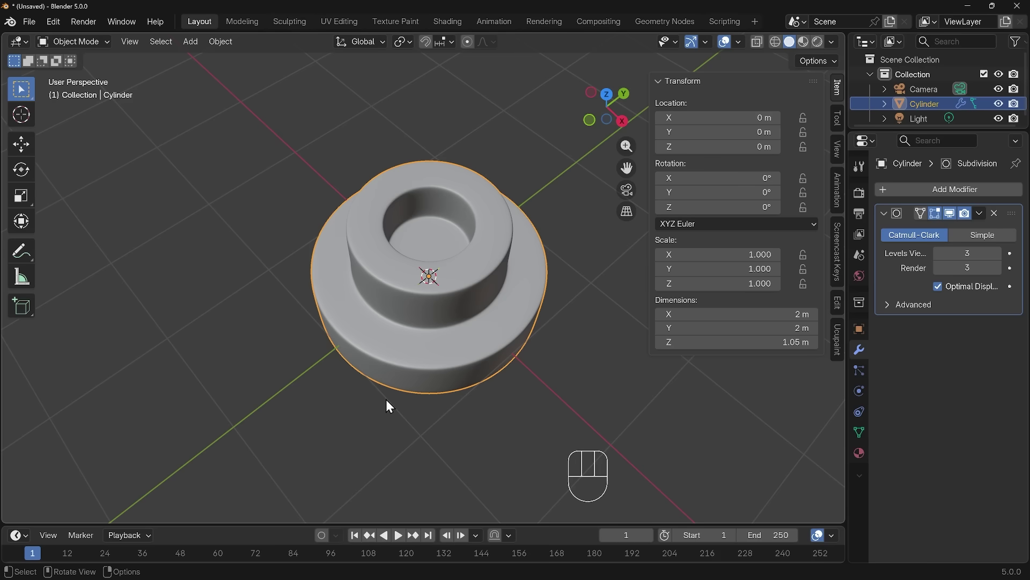
In the Shading workspace, frame the cylinder and create its new material Material.001
{"action": "left_click", "coordinate": [446, 22]}
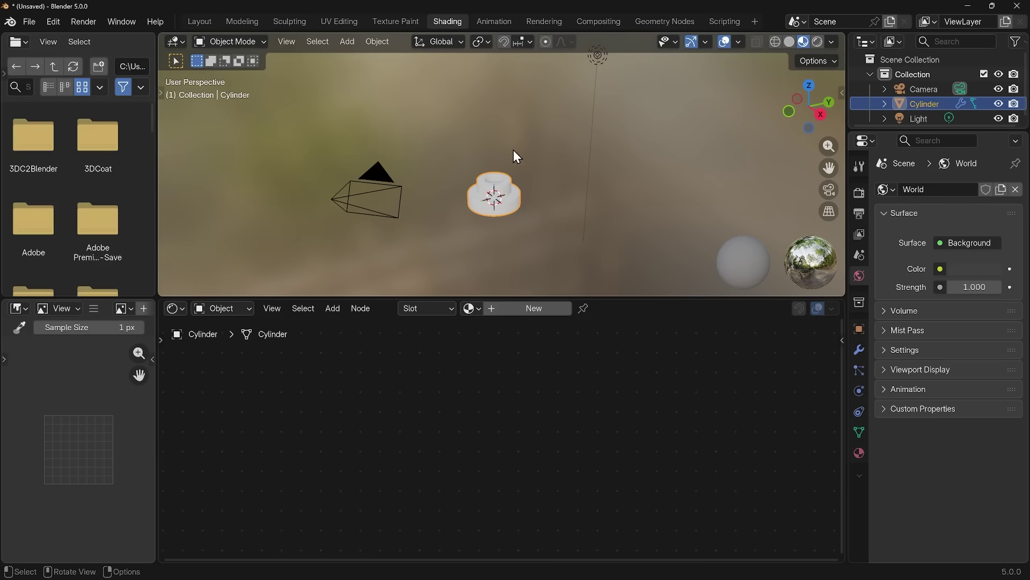
{"action": "key", "text": "KP_Decimal"}
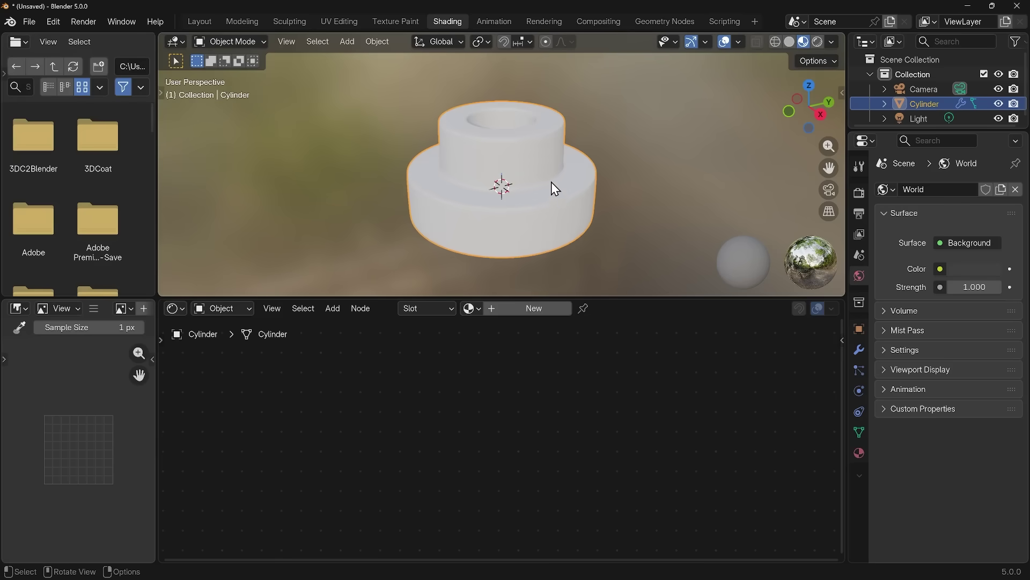
{"action": "middle_click_drag", "start_coordinate": [552, 182], "coordinate": [523, 198]}
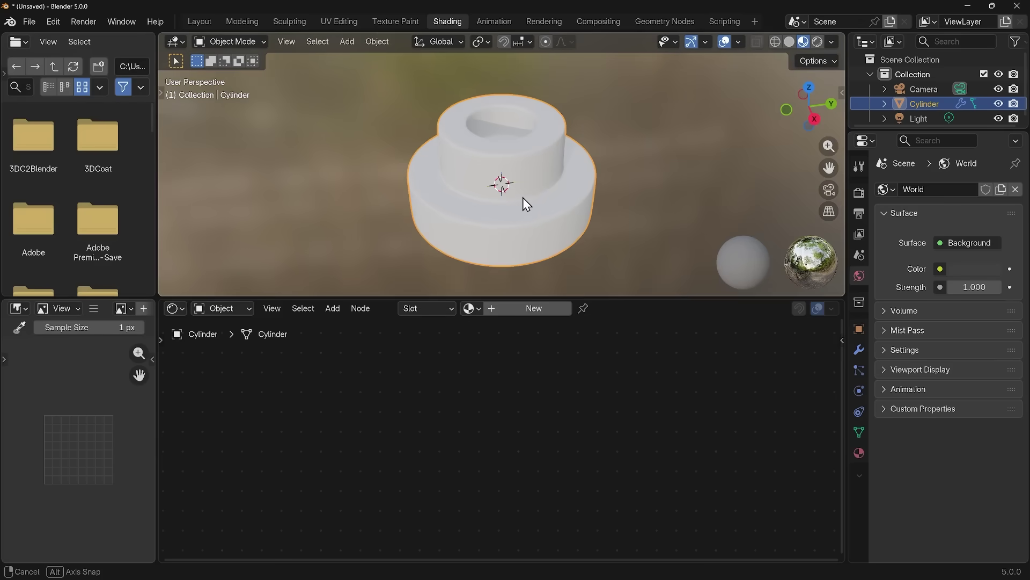
{"action": "left_click", "coordinate": [537, 309]}
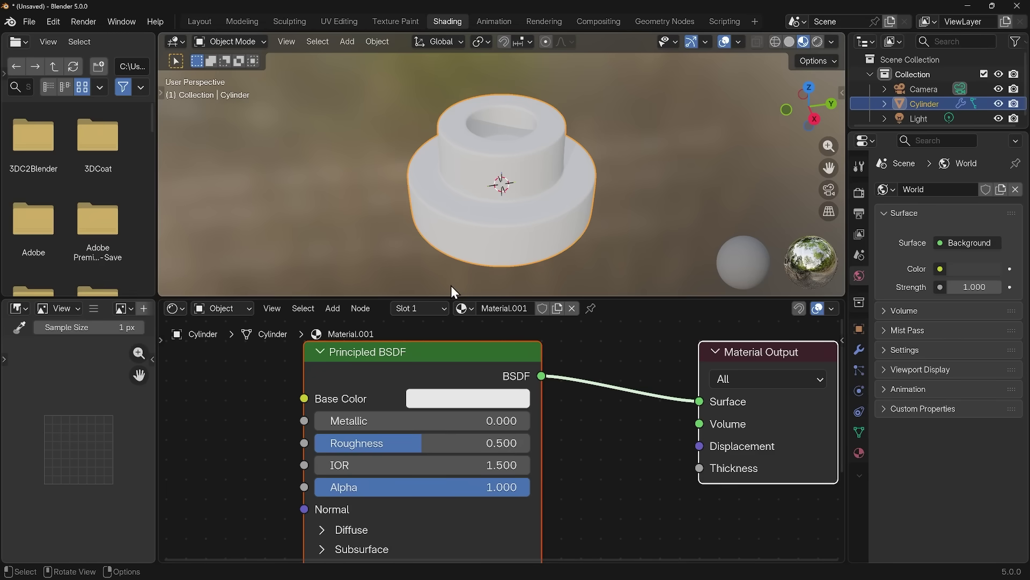
Check in Preferences > Add-ons that Node Wrangler is enabled
{"action": "left_click", "coordinate": [54, 21]}
{"action": "left_click", "coordinate": [75, 210]}
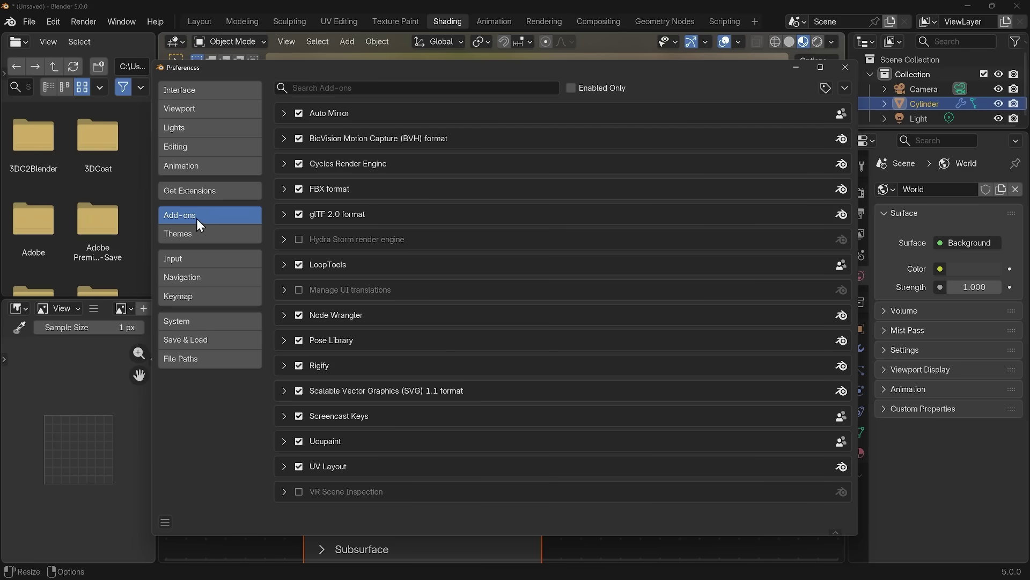
{"action": "left_click", "coordinate": [322, 88]}
{"action": "type", "text": "node"}
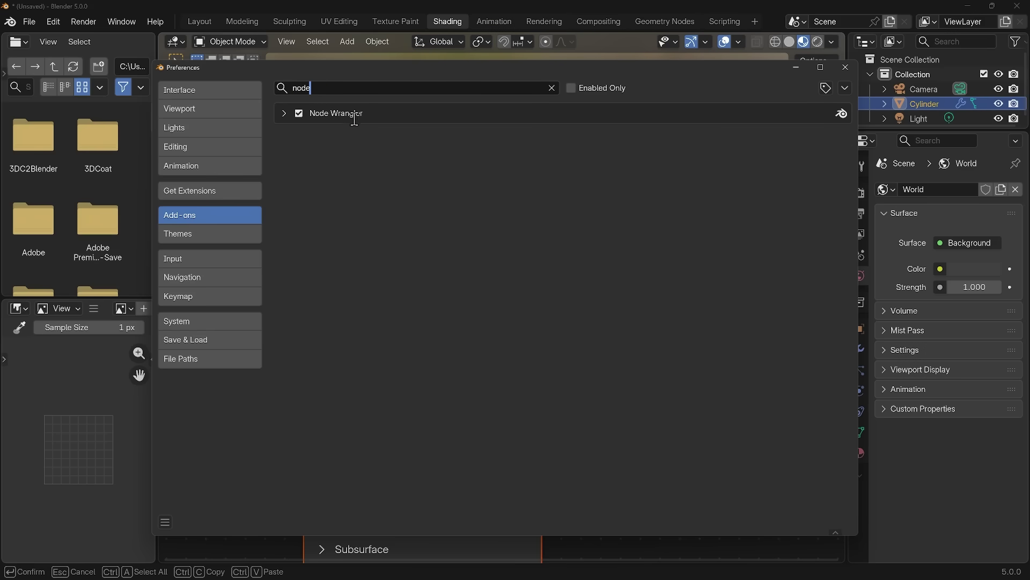
{"action": "left_click", "coordinate": [846, 68]}
Open Node Wrangler's Principled Texture Setup file browser from the Principled BSDF node
{"action": "scroll", "coordinate": [542, 403], "scroll_direction": "down", "scroll_amount": 3}
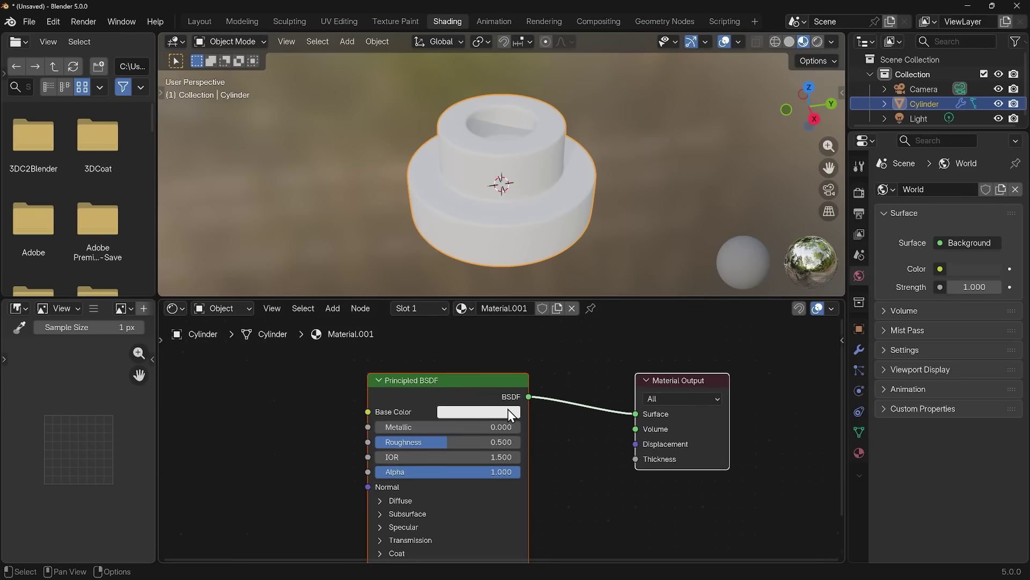
{"action": "scroll", "coordinate": [552, 402], "scroll_direction": "down", "scroll_amount": 2}
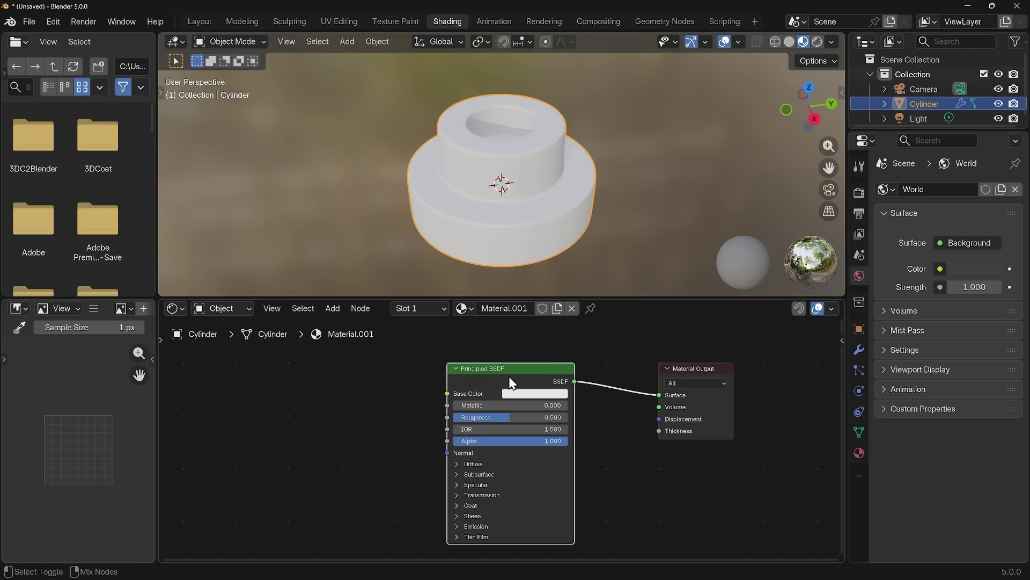
{"action": "key", "text": "ctrl+shift+t"}
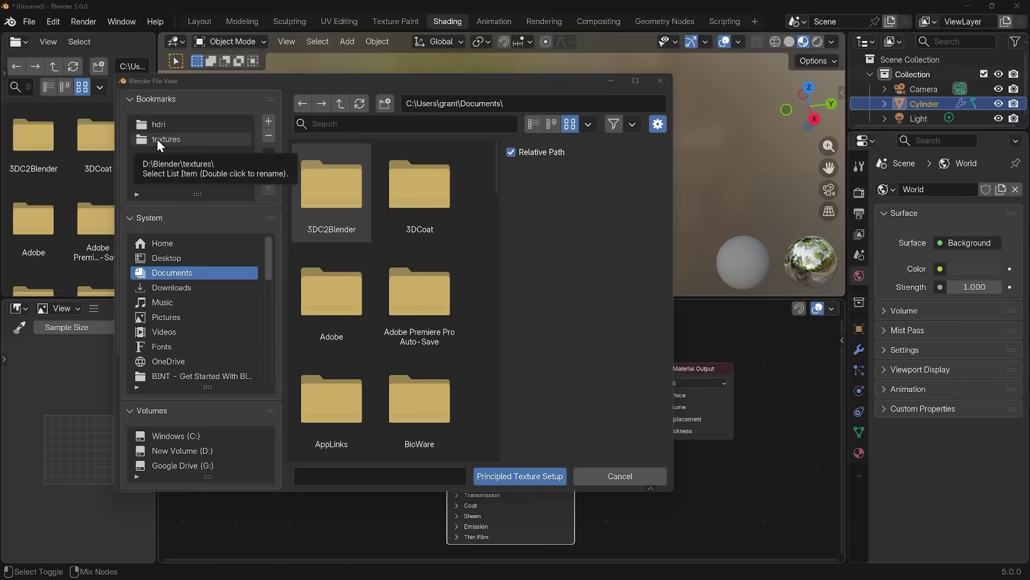
Load every map from the worn-rusted-painted-bl textures folder as a Principled Texture Setup
{"action": "left_click", "coordinate": [157, 140]}
{"action": "left_click", "coordinate": [343, 124]}
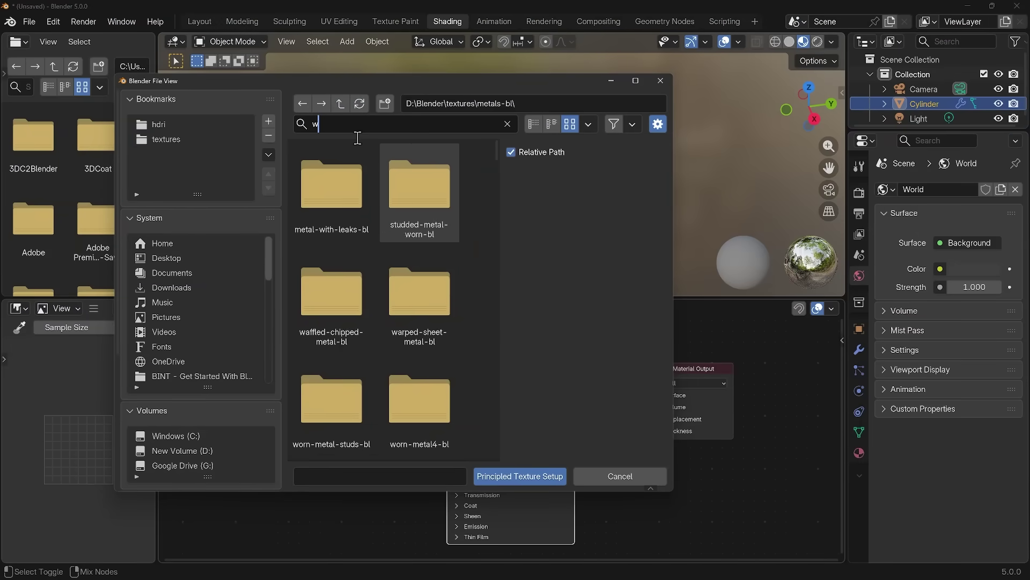
{"action": "type", "text": "worn"}
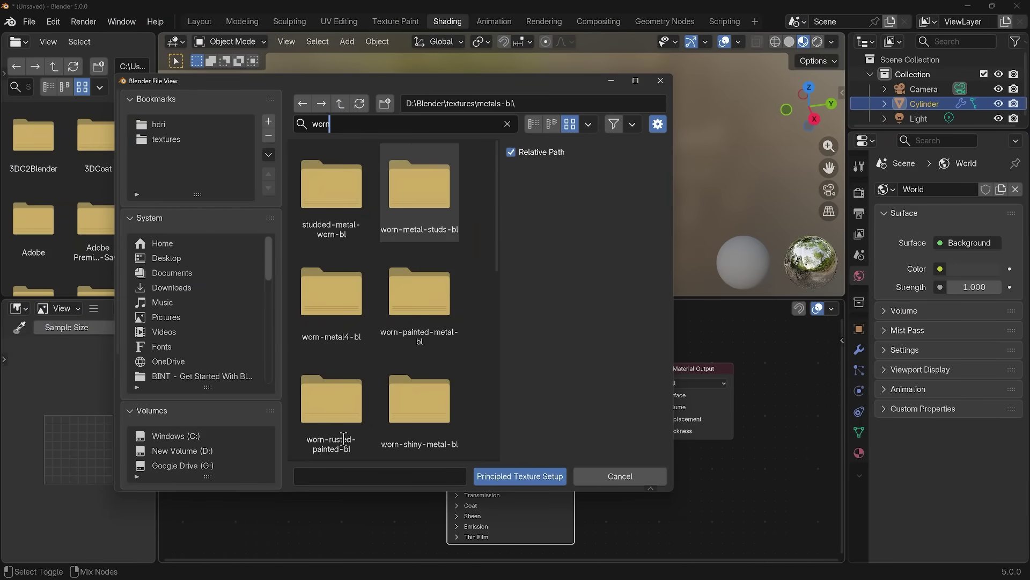
{"action": "double_click", "coordinate": [334, 404]}
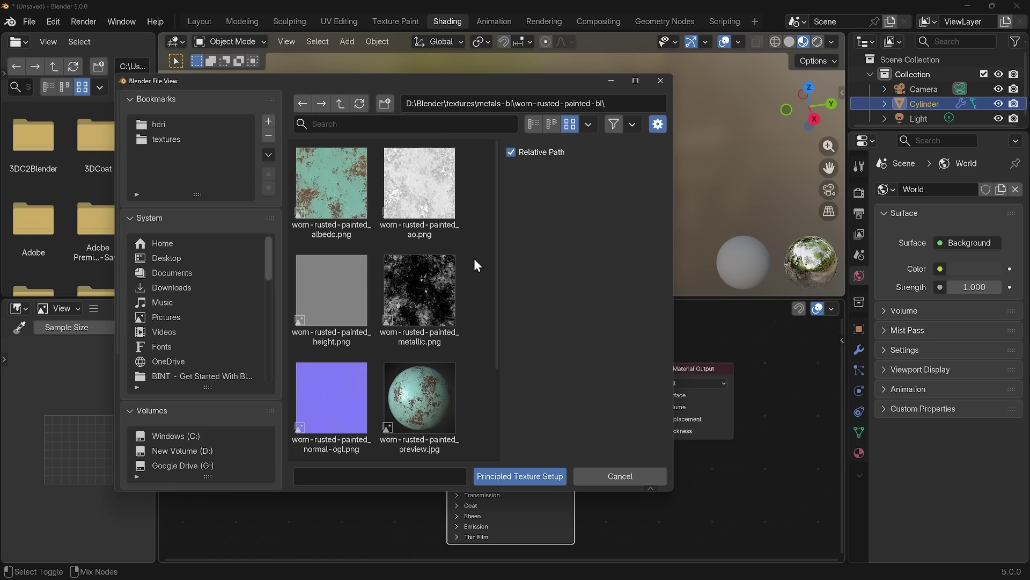
{"action": "scroll", "coordinate": [475, 265], "scroll_direction": "down", "scroll_amount": 2}
{"action": "scroll", "coordinate": [475, 373], "scroll_direction": "up", "scroll_amount": 4}
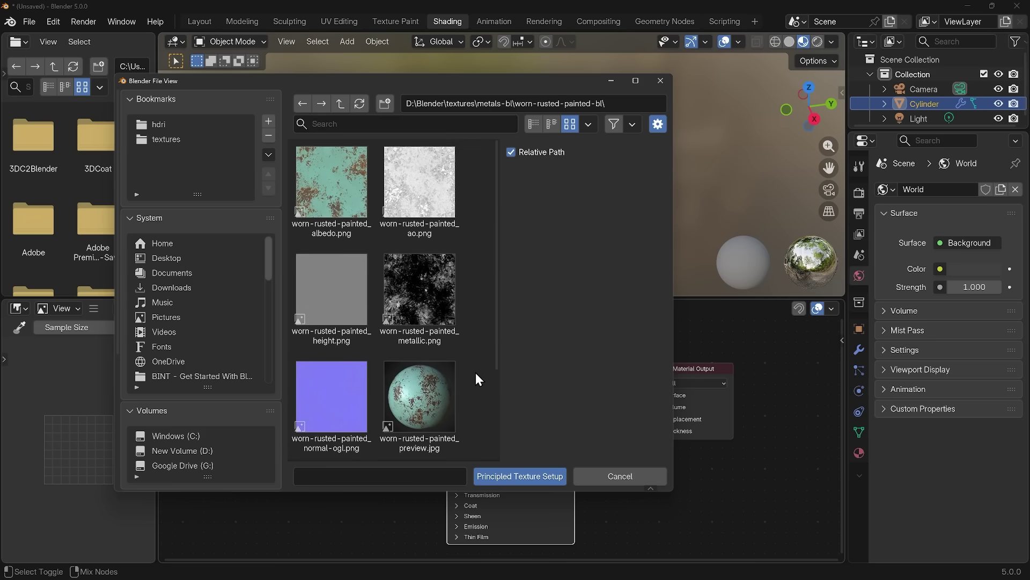
{"action": "left_click", "coordinate": [430, 394]}
{"action": "key", "text": "a"}
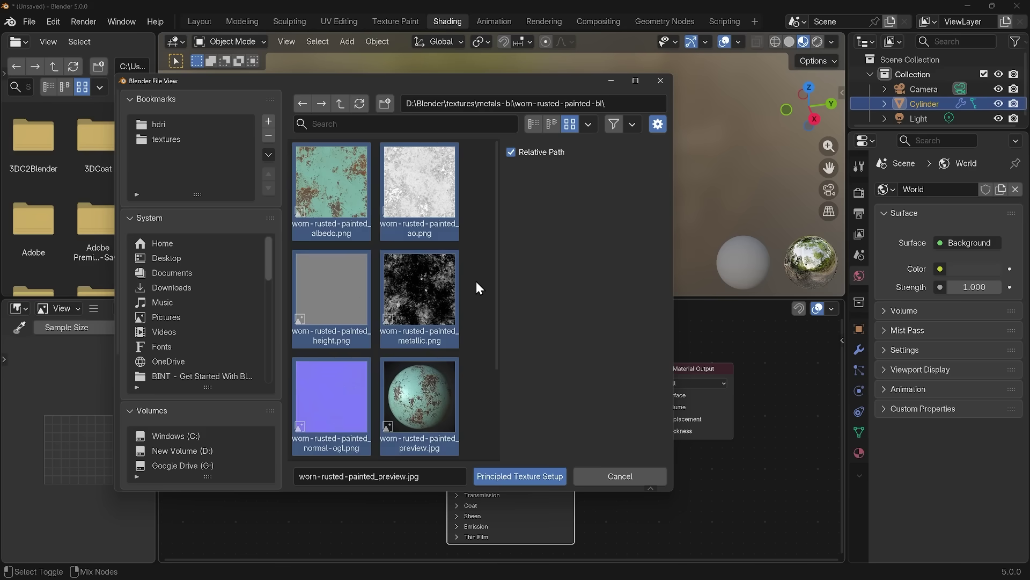
{"action": "scroll", "coordinate": [475, 281], "scroll_direction": "down", "scroll_amount": 1}
{"action": "scroll", "coordinate": [476, 281], "scroll_direction": "up", "scroll_amount": 1}
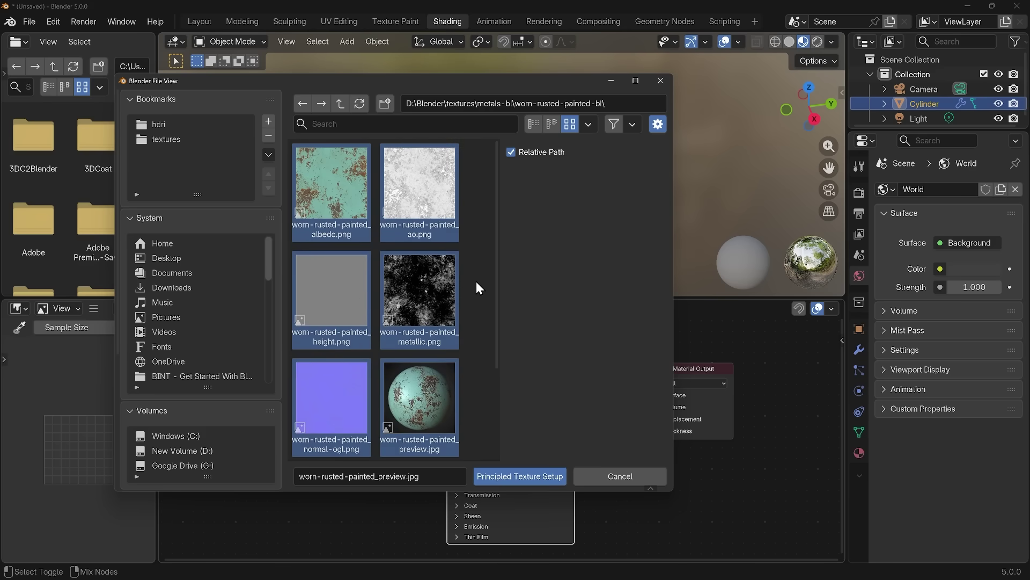
{"action": "left_click", "coordinate": [509, 479]}
{"action": "scroll", "coordinate": [522, 415], "scroll_direction": "down", "scroll_amount": 4}
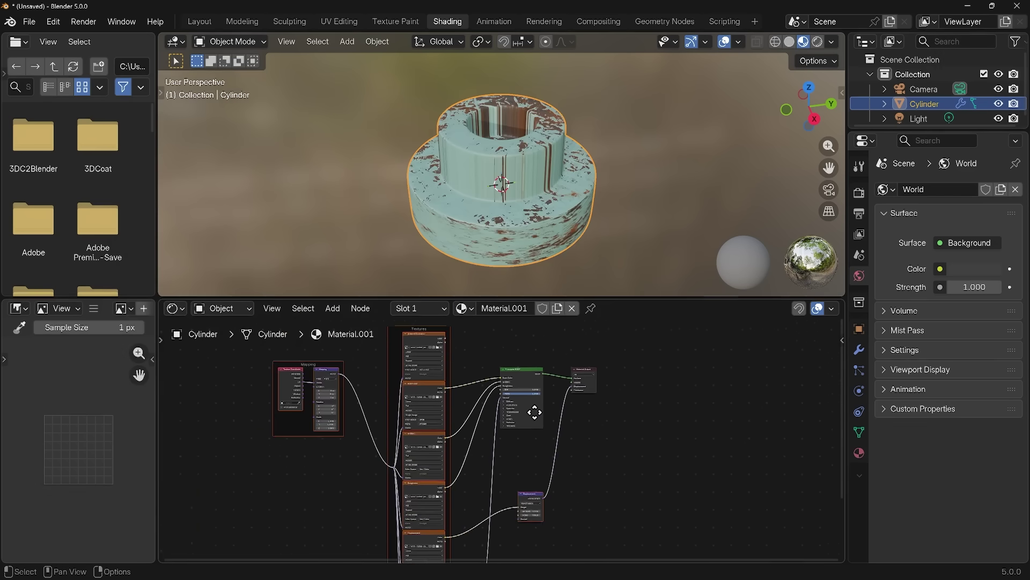
{"action": "middle_click_drag", "start_coordinate": [522, 416], "coordinate": [546, 387]}
{"action": "scroll", "coordinate": [504, 426], "scroll_direction": "down", "scroll_amount": 2}
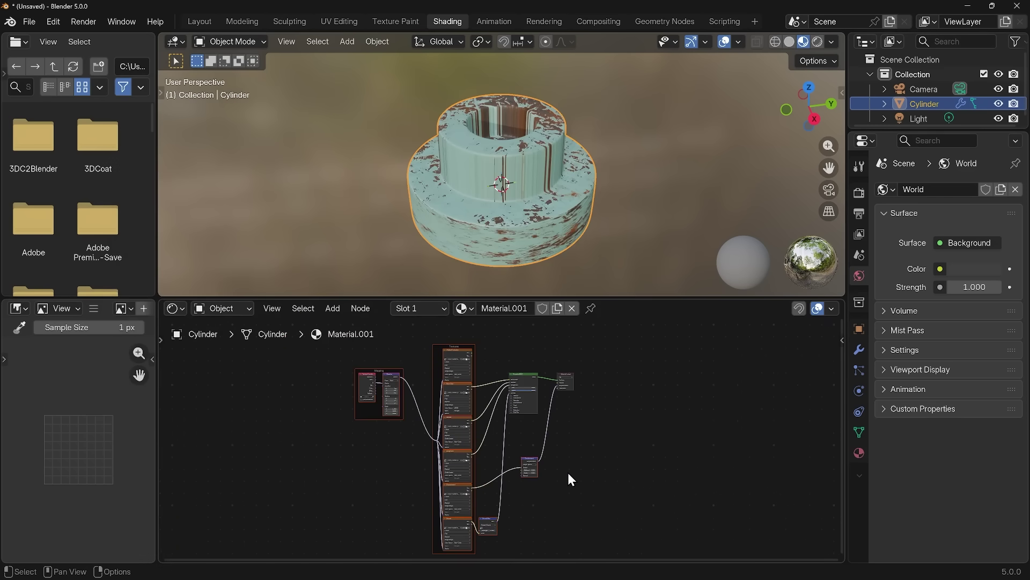
{"action": "scroll", "coordinate": [522, 177], "scroll_direction": "up", "scroll_amount": 5}
{"action": "mouse_move", "coordinate": [521, 181]}
{"action": "middle_mouse_down"}
{"action": "mouse_move", "coordinate": [529, 184]}
{"action": "mouse_move", "coordinate": [512, 209]}
{"action": "mouse_move", "coordinate": [523, 93]}
{"action": "mouse_move", "coordinate": [511, 182]}
{"action": "middle_mouse_up"}
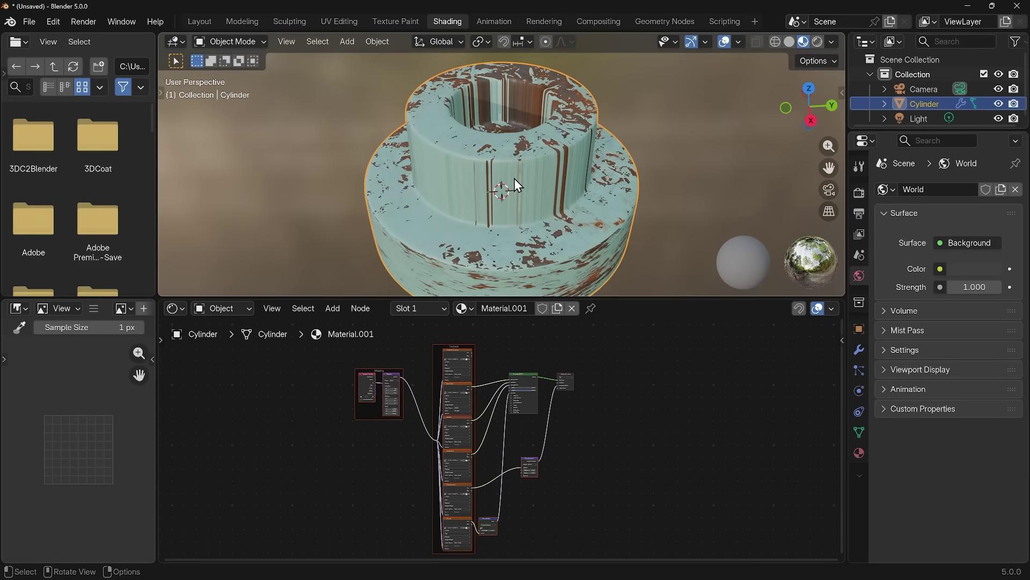
Reconnect the Mapping node's Vector input from Texture Coordinate UV to Object
{"action": "scroll", "coordinate": [347, 402], "scroll_direction": "up", "scroll_amount": 5}
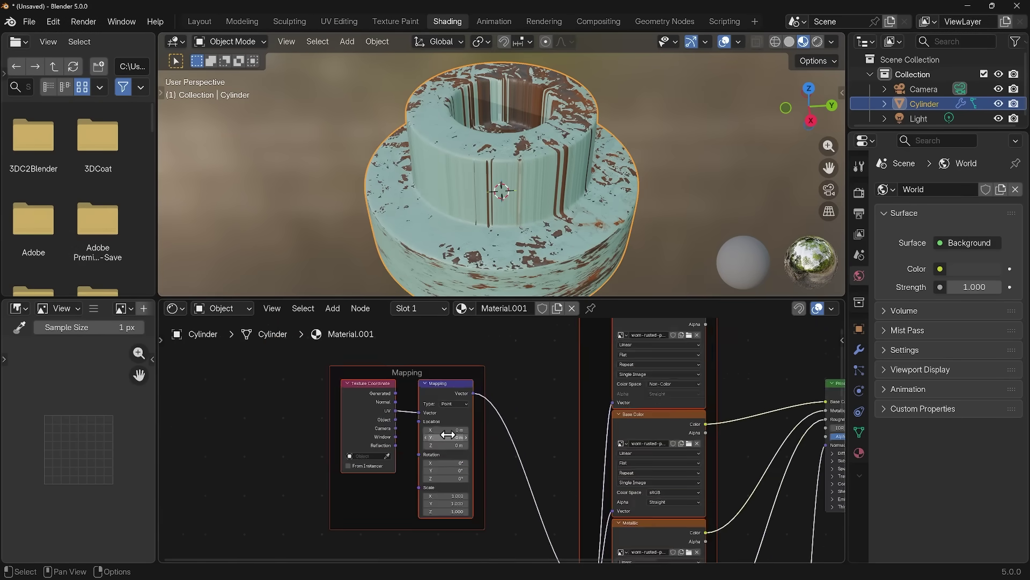
{"action": "scroll", "coordinate": [375, 419], "scroll_direction": "up", "scroll_amount": 4}
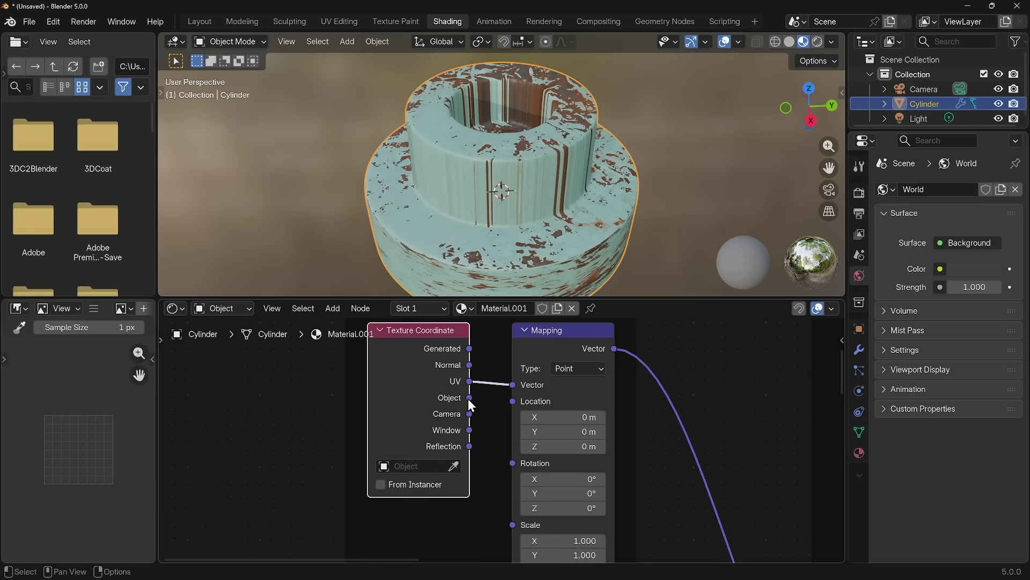
{"action": "left_click_drag", "start_coordinate": [469, 398], "coordinate": [514, 385]}
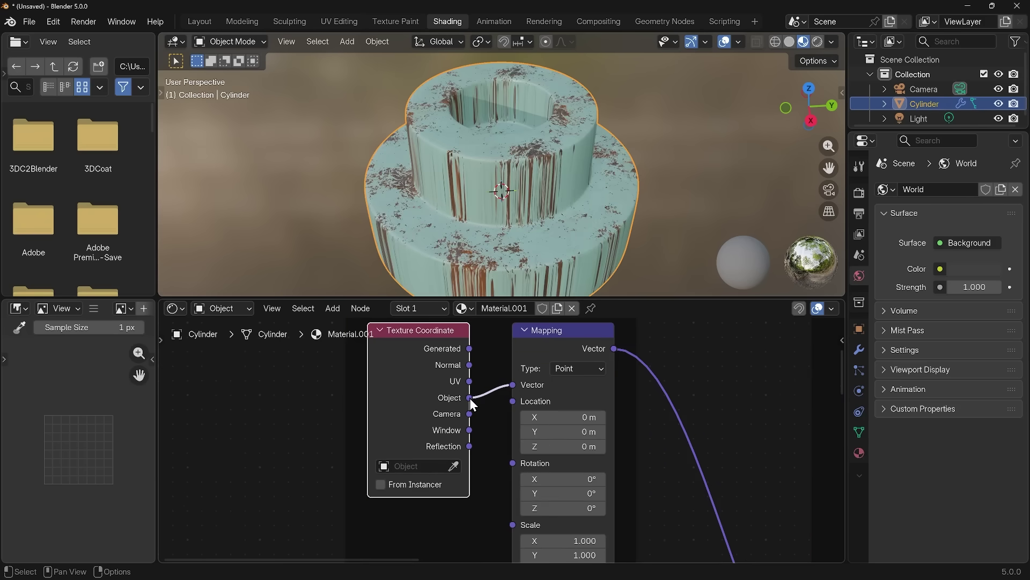
{"action": "middle_click_drag", "start_coordinate": [532, 232], "coordinate": [555, 177]}
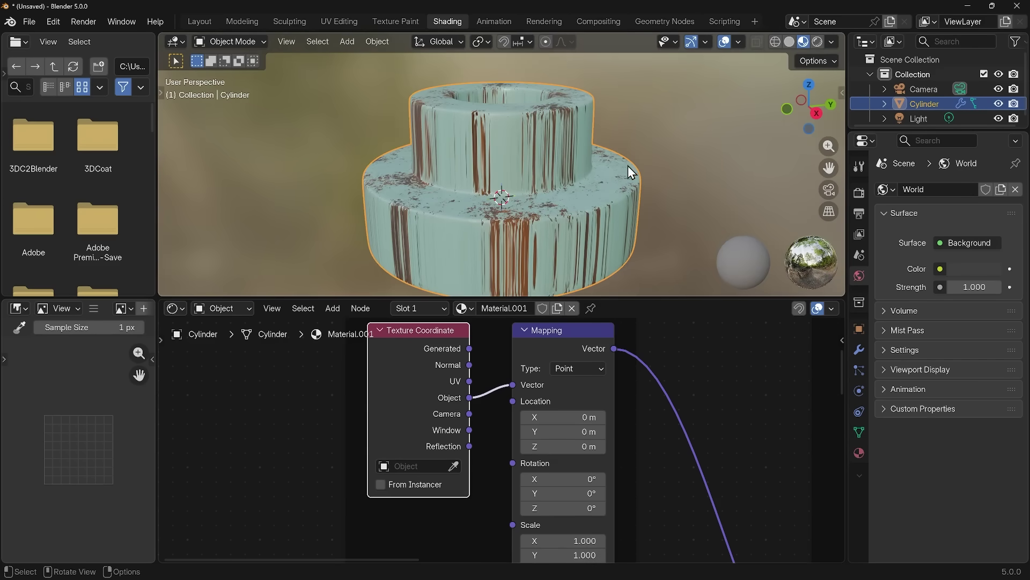
{"action": "middle_click_drag", "start_coordinate": [629, 171], "coordinate": [619, 240]}
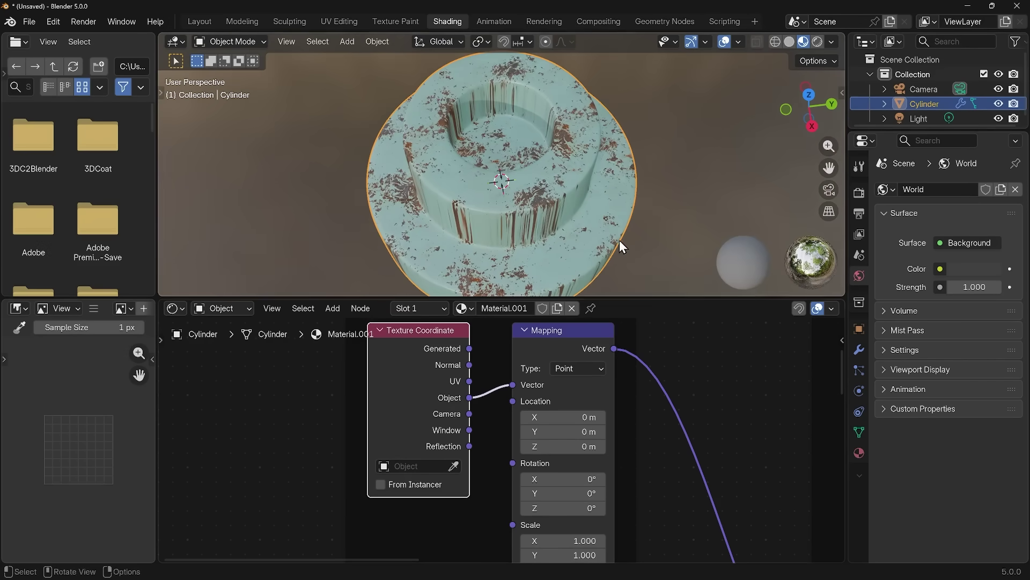
Select all the Image Texture nodes and change their projection from Flat to Box
{"action": "scroll", "coordinate": [608, 385], "scroll_direction": "down", "scroll_amount": 6}
{"action": "middle_click_drag", "start_coordinate": [609, 382], "coordinate": [460, 386]}
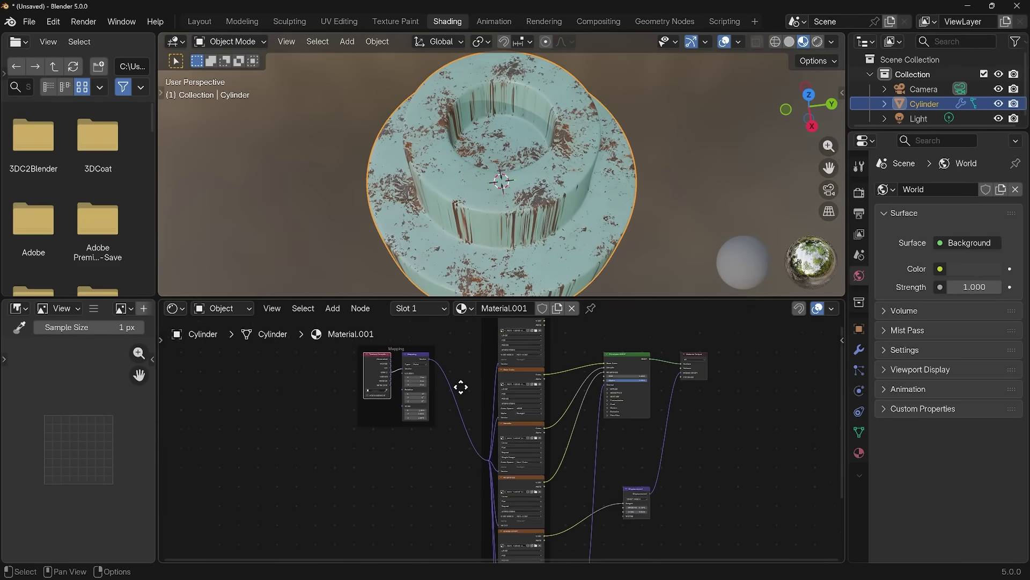
{"action": "scroll", "coordinate": [462, 388], "scroll_direction": "down", "scroll_amount": 4}
{"action": "left_click_drag", "start_coordinate": [492, 334], "coordinate": [502, 551]}
{"action": "scroll", "coordinate": [491, 420], "scroll_direction": "up", "scroll_amount": 3}
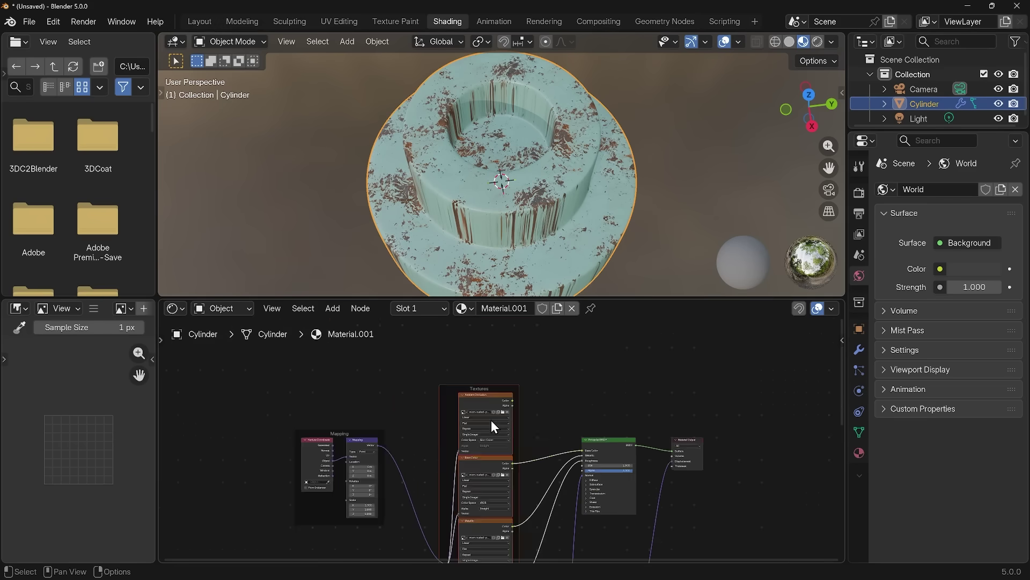
{"action": "scroll", "coordinate": [481, 419], "scroll_direction": "up", "scroll_amount": 4}
{"action": "middle_click_drag", "start_coordinate": [440, 391], "coordinate": [475, 407]}
{"action": "scroll", "coordinate": [436, 401], "scroll_direction": "up", "scroll_amount": 2}
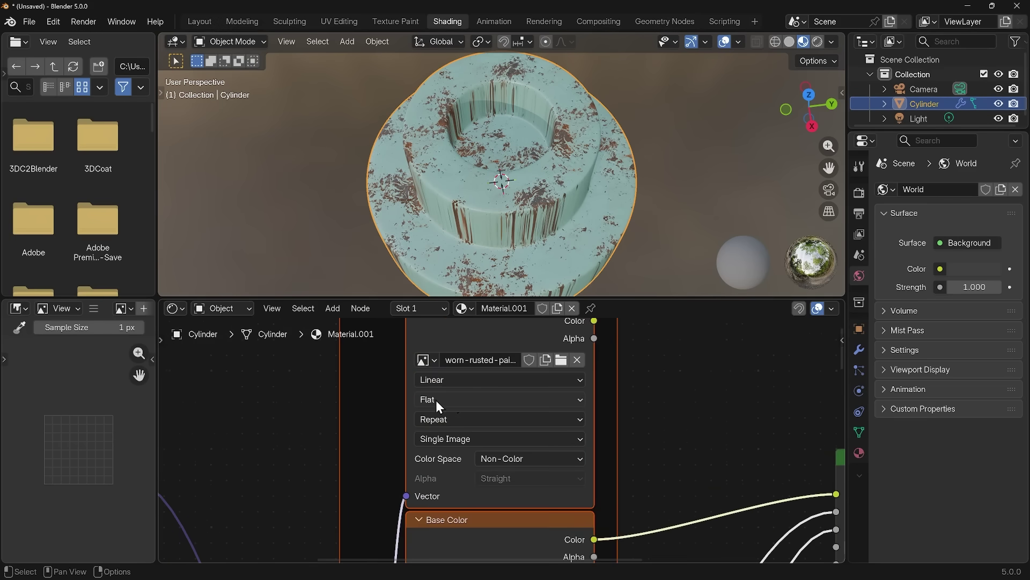
{"action": "left_click", "coordinate": [466, 401]}
{"action": "left_click", "coordinate": [435, 461]}
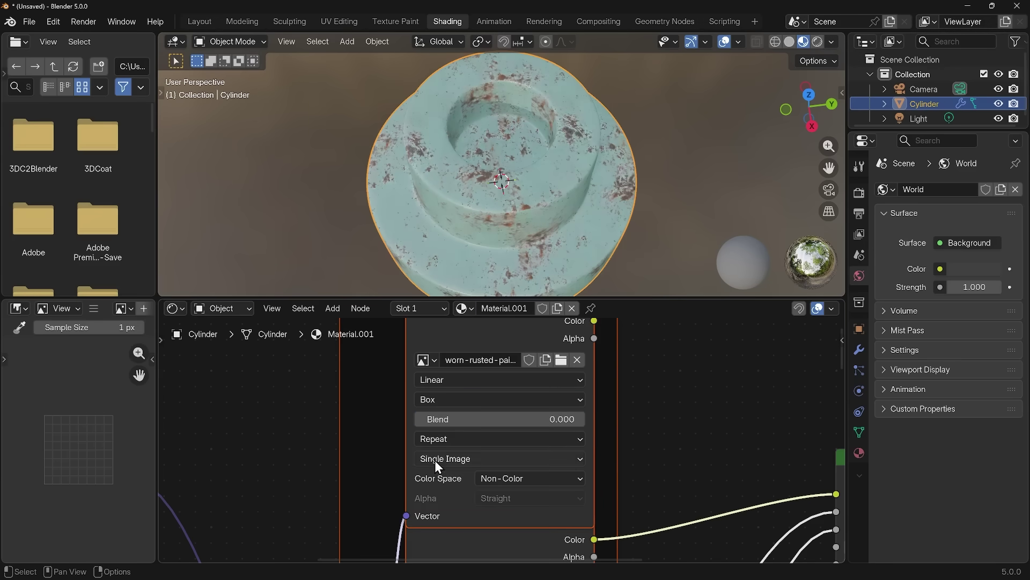
{"action": "middle_click_drag", "start_coordinate": [499, 238], "coordinate": [612, 165]}
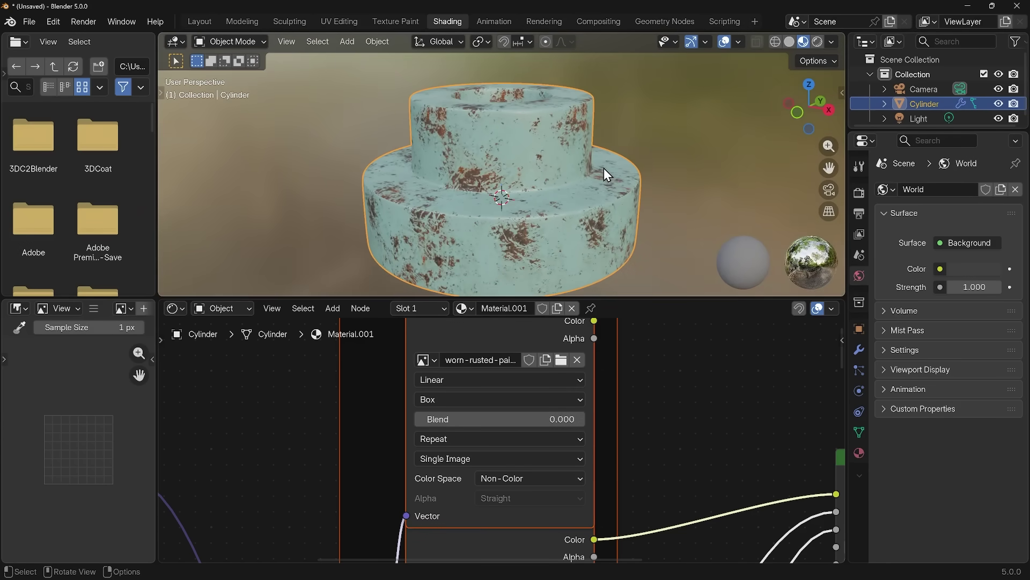
{"action": "scroll", "coordinate": [549, 402], "scroll_direction": "down", "scroll_amount": 4}
{"action": "middle_click_drag", "start_coordinate": [520, 438], "coordinate": [519, 398]}
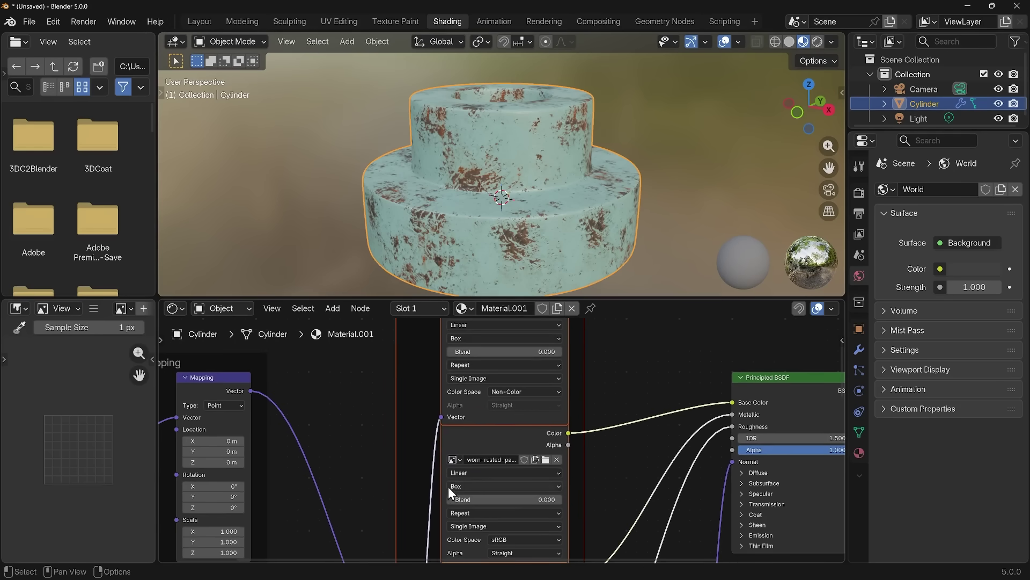
{"action": "middle_click_drag", "start_coordinate": [494, 364], "coordinate": [489, 412]}
{"action": "scroll", "coordinate": [515, 134], "scroll_direction": "up", "scroll_amount": 5}
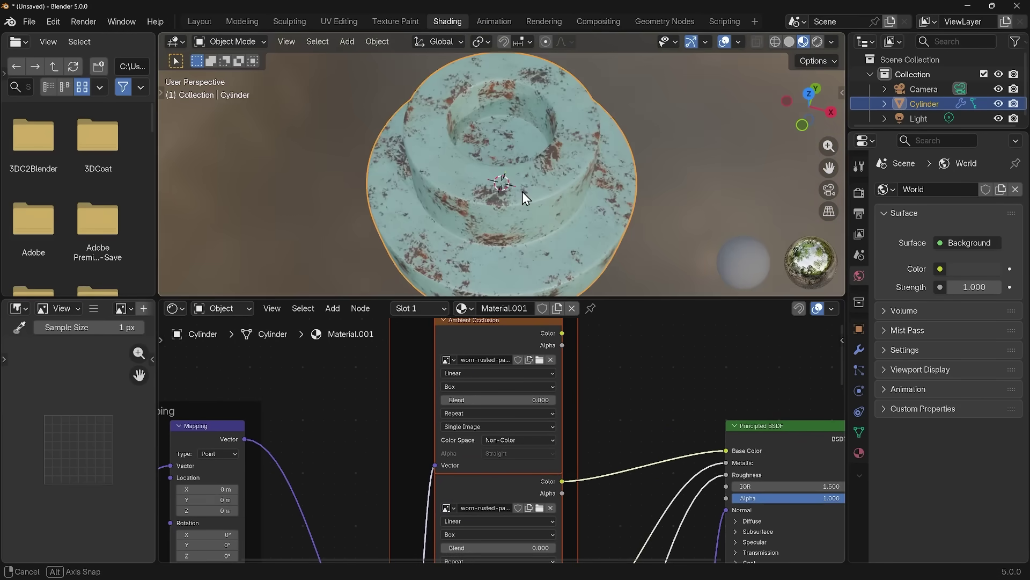
{"action": "middle_click_drag", "start_coordinate": [531, 134], "coordinate": [580, 137]}
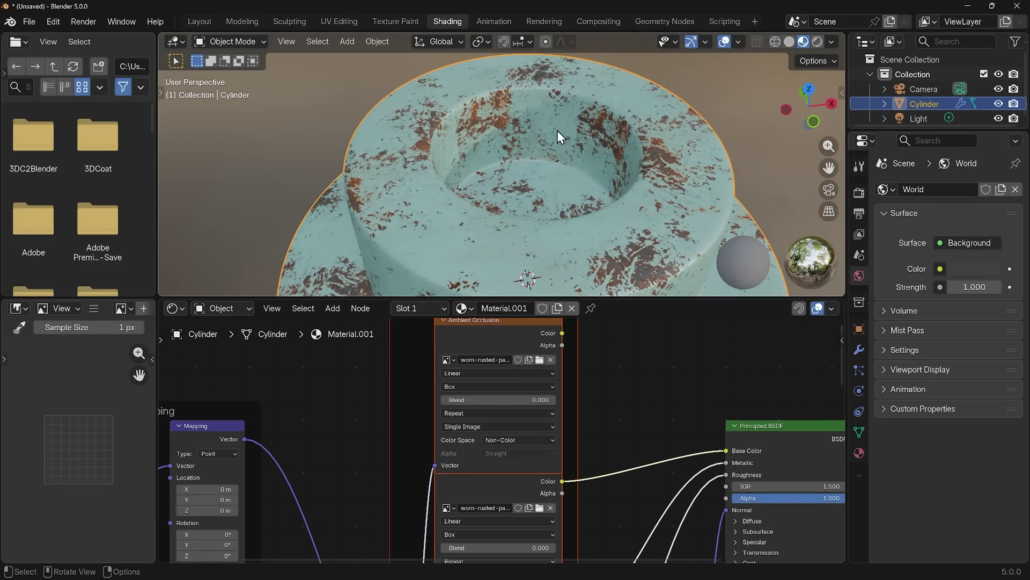
{"action": "scroll", "coordinate": [585, 138], "scroll_direction": "down", "scroll_amount": 6}
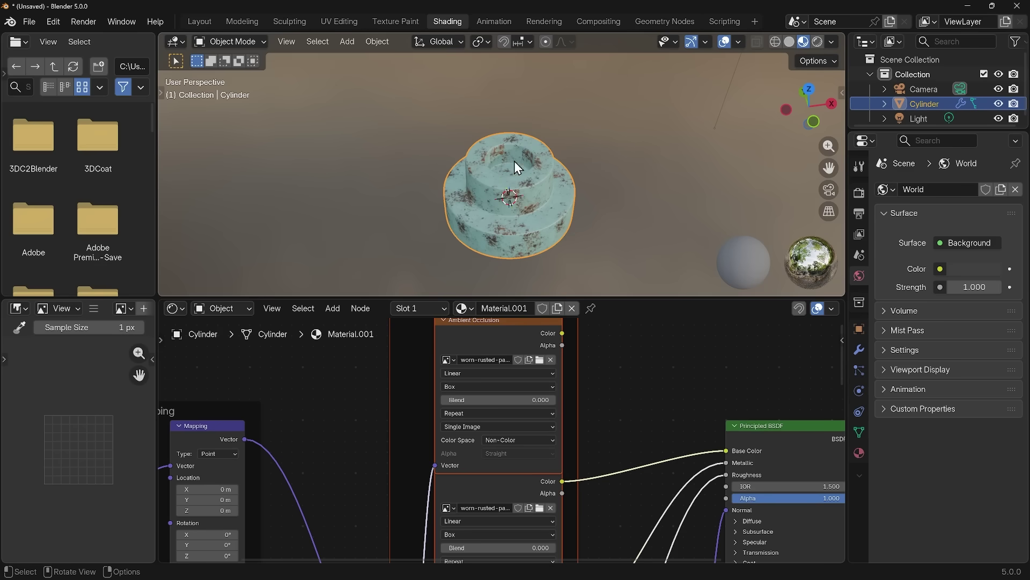
{"action": "middle_click_drag", "start_coordinate": [550, 212], "coordinate": [458, 108], "text": "ctrl"}
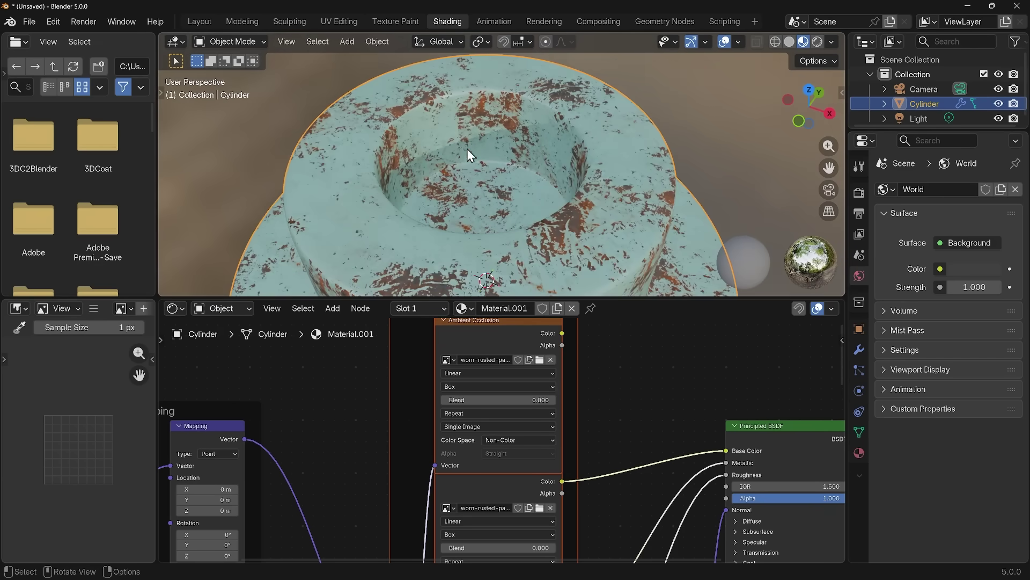
{"action": "middle_click_drag", "start_coordinate": [366, 186], "coordinate": [555, 182]}
{"action": "scroll", "coordinate": [555, 180], "scroll_direction": "up", "scroll_amount": 6}
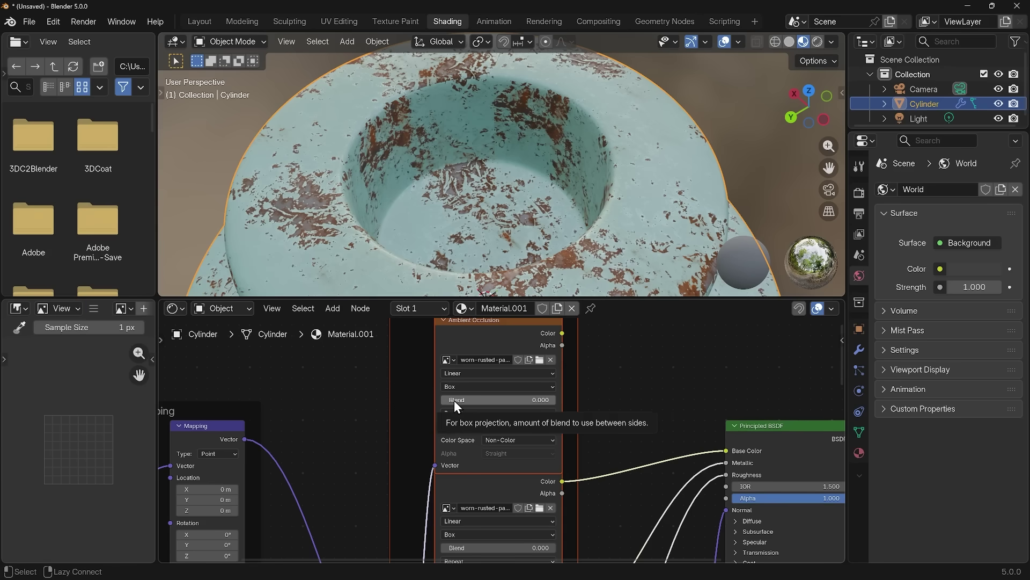
Raise the Image Textures' Box projection Blend from 0.024 to 0.164
{"action": "left_click_drag", "start_coordinate": [454, 401], "coordinate": [473, 401]}
{"action": "scroll", "coordinate": [529, 189], "scroll_direction": "down", "scroll_amount": 5}
{"action": "mouse_move", "coordinate": [520, 220]}
{"action": "middle_mouse_down"}
{"action": "mouse_move", "coordinate": [533, 175]}
{"action": "mouse_move", "coordinate": [556, 223]}
{"action": "mouse_move", "coordinate": [607, 213]}
{"action": "mouse_move", "coordinate": [482, 178]}
{"action": "mouse_move", "coordinate": [517, 221]}
{"action": "middle_mouse_up"}
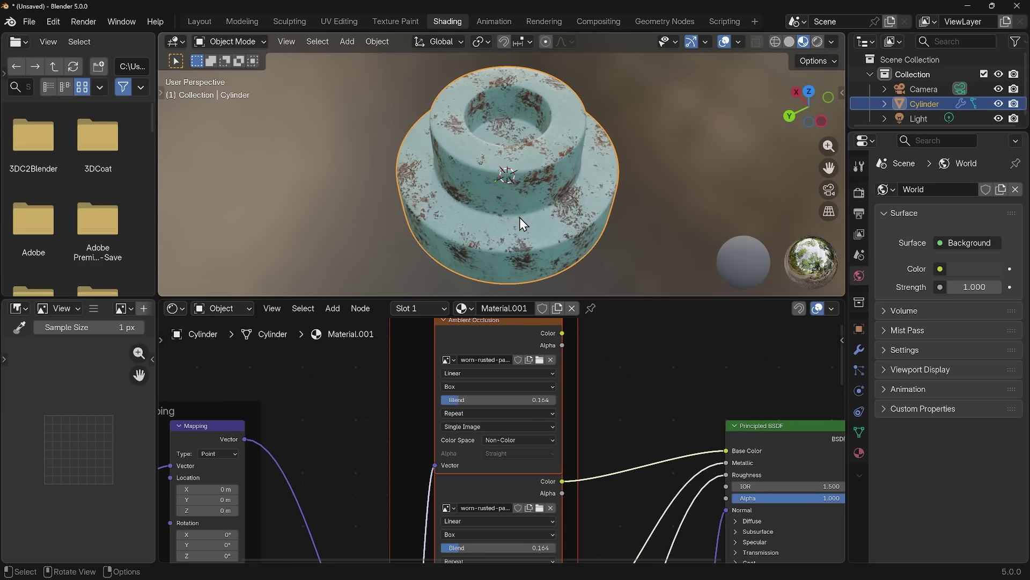
{"action": "scroll", "coordinate": [402, 419], "scroll_direction": "down", "scroll_amount": 2}
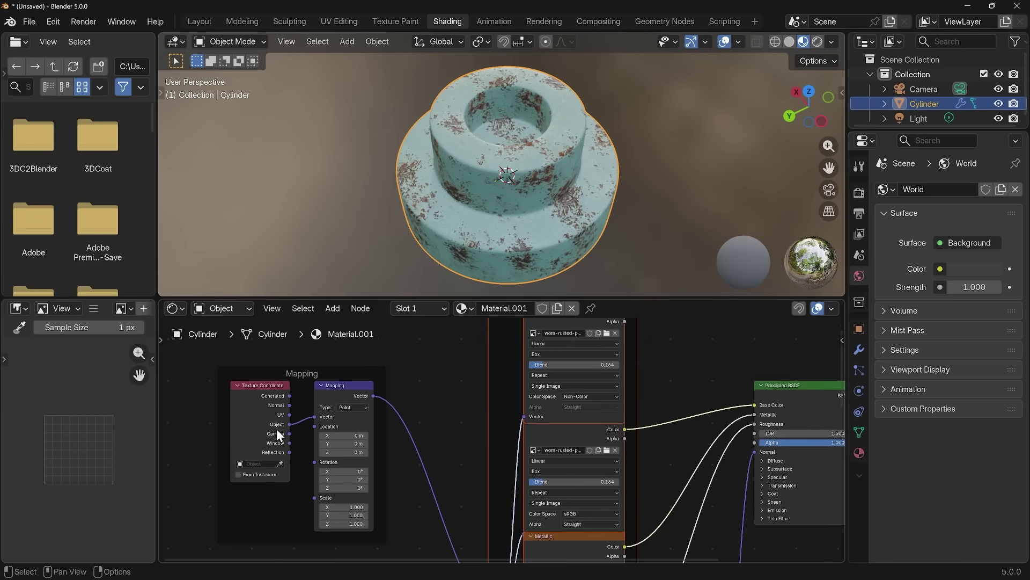
{"action": "middle_click_drag", "start_coordinate": [537, 373], "coordinate": [487, 403]}
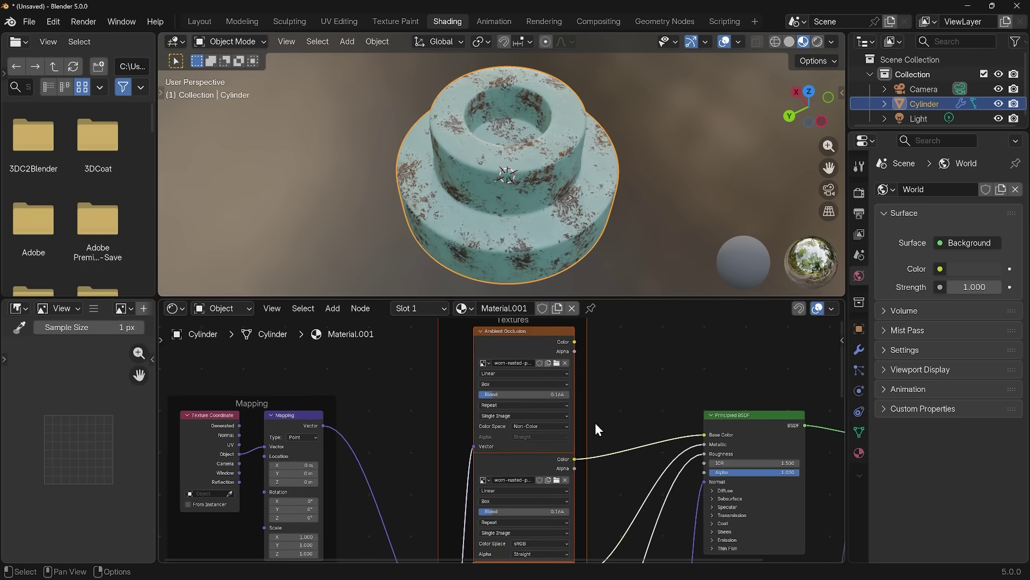
Add an edge loop on the lower tier and inset a block of four faces
{"action": "key", "text": "Tab"}
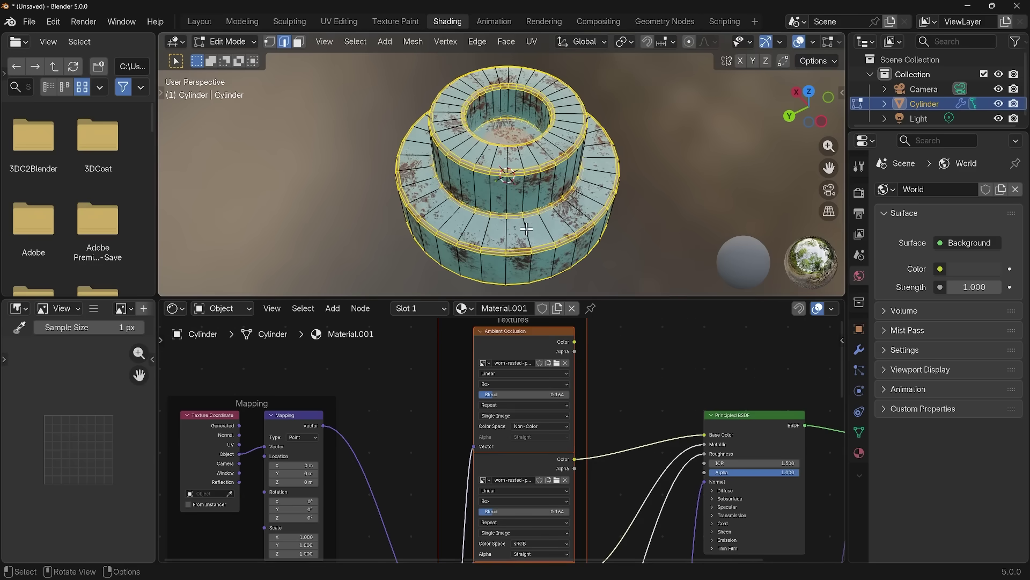
{"action": "key", "text": "ctrl+r"}
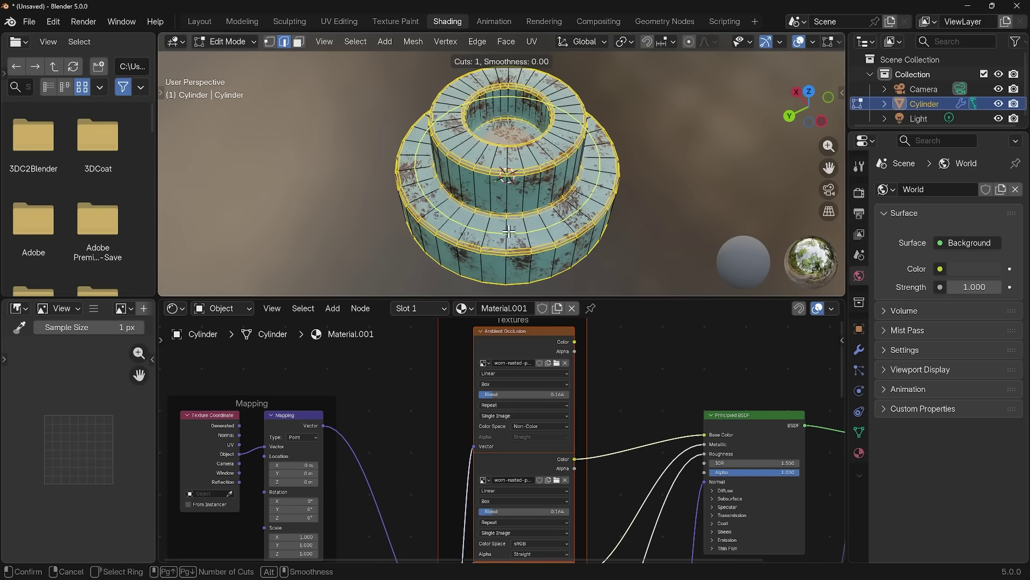
{"action": "left_click", "coordinate": [509, 232]}
{"action": "scroll", "coordinate": [507, 229], "scroll_direction": "up", "scroll_amount": 4}
{"action": "key", "text": "3"}
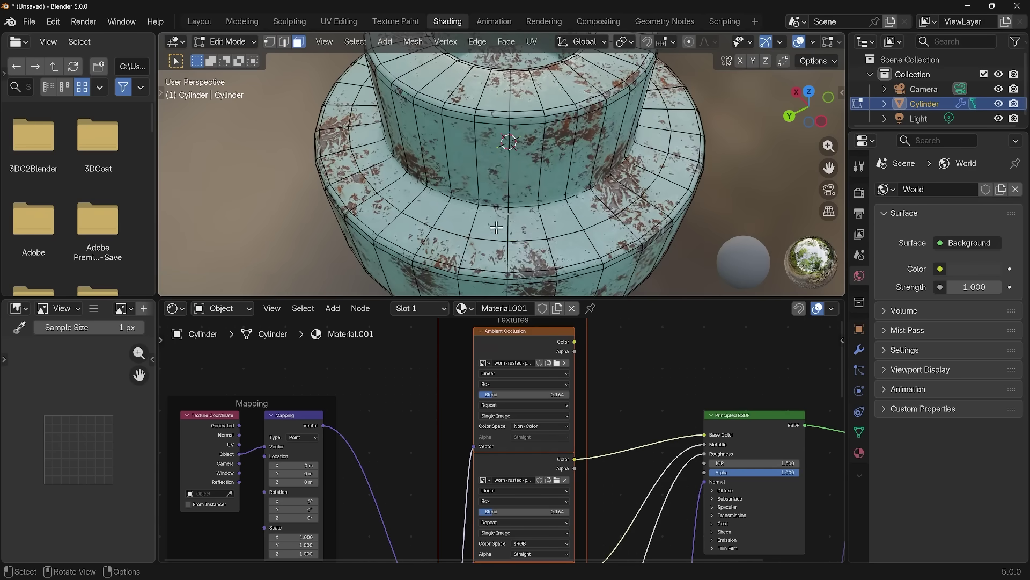
{"action": "left_click_drag", "start_coordinate": [478, 215], "coordinate": [543, 242]}
{"action": "key", "text": "i"}
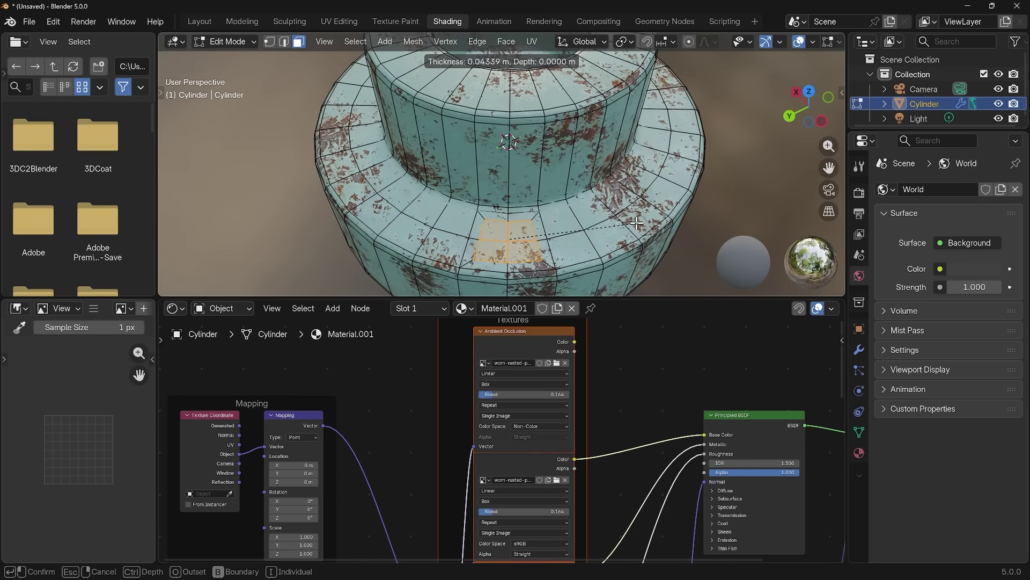
{"action": "left_click", "coordinate": [630, 221]}
Extrude the inset faces outward into a pillar
{"action": "key", "text": "e"}
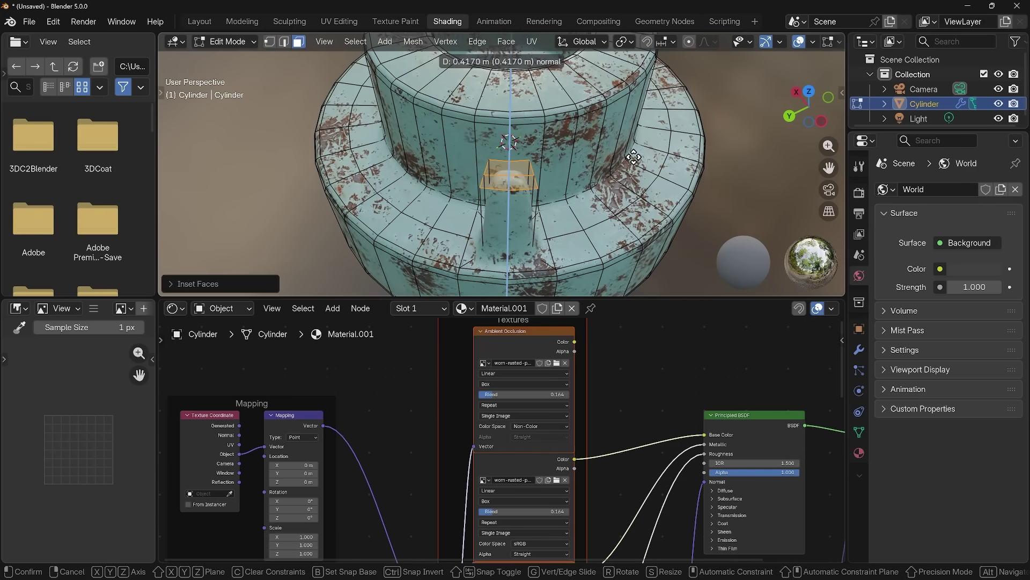
{"action": "left_click", "coordinate": [633, 162]}
{"action": "key", "text": "Tab"}
{"action": "middle_click_drag", "start_coordinate": [622, 193], "coordinate": [480, 204]}
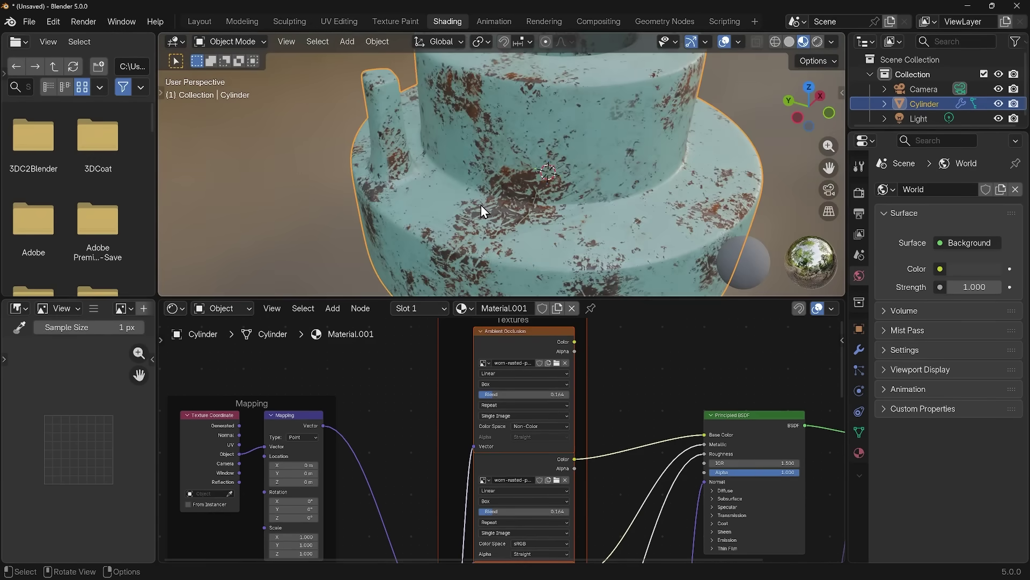
{"action": "scroll", "coordinate": [576, 165], "scroll_direction": "down", "scroll_amount": 5}
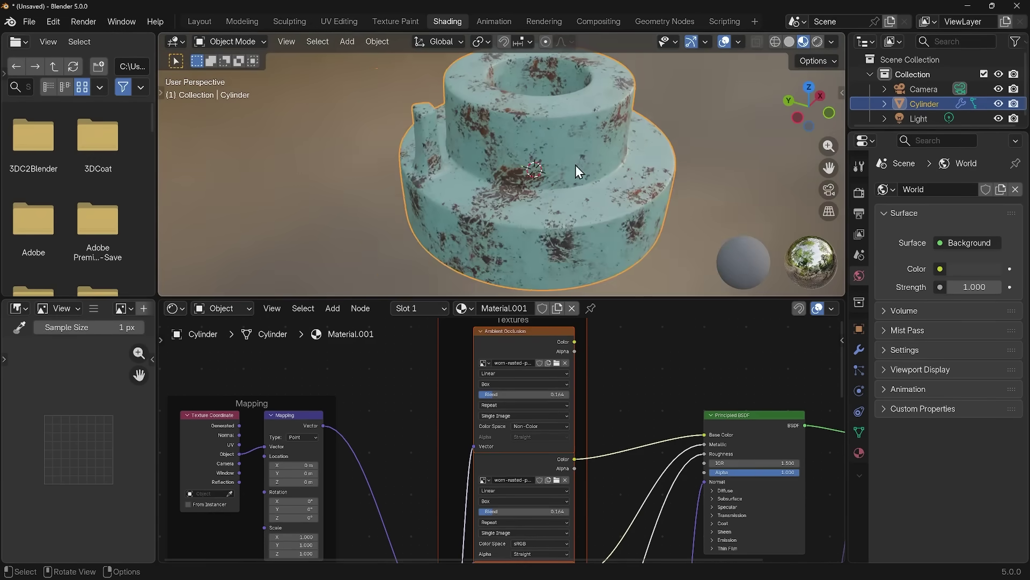
Extrude a face on the upper tier wall outward into a handle
{"action": "key", "text": "Tab"}
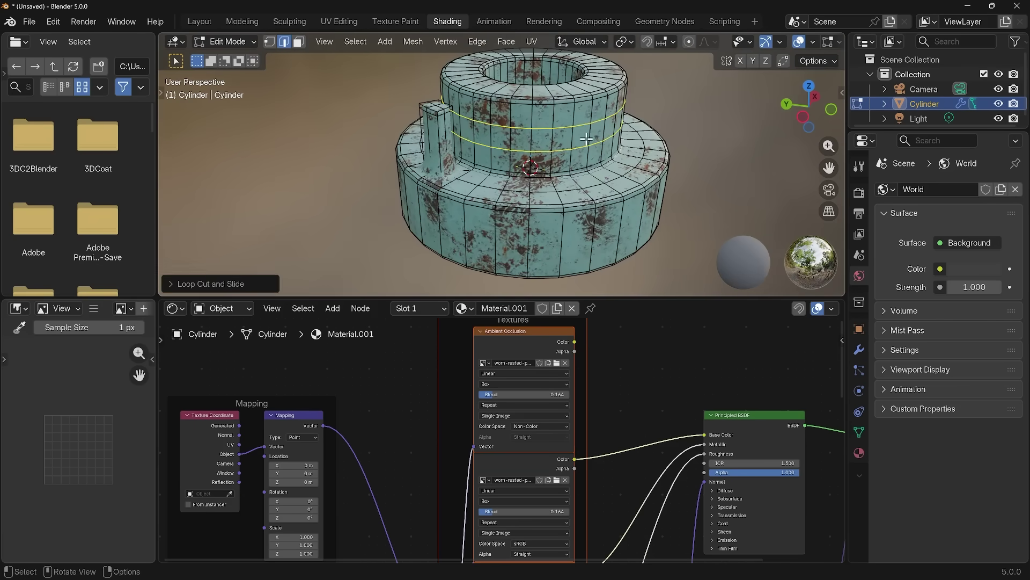
{"action": "left_click", "coordinate": [578, 142]}
{"action": "key", "text": "e"}
{"action": "left_click", "coordinate": [685, 170]}
{"action": "key", "text": "Tab"}
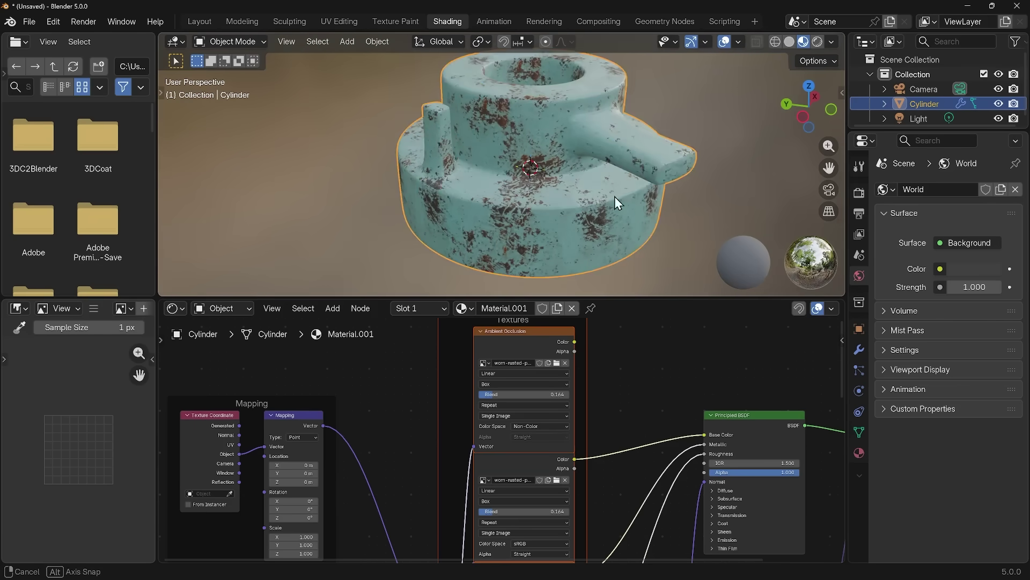
{"action": "mouse_move", "coordinate": [614, 197]}
{"action": "middle_mouse_down"}
{"action": "mouse_move", "coordinate": [648, 192]}
{"action": "mouse_move", "coordinate": [623, 208]}
{"action": "middle_mouse_up"}
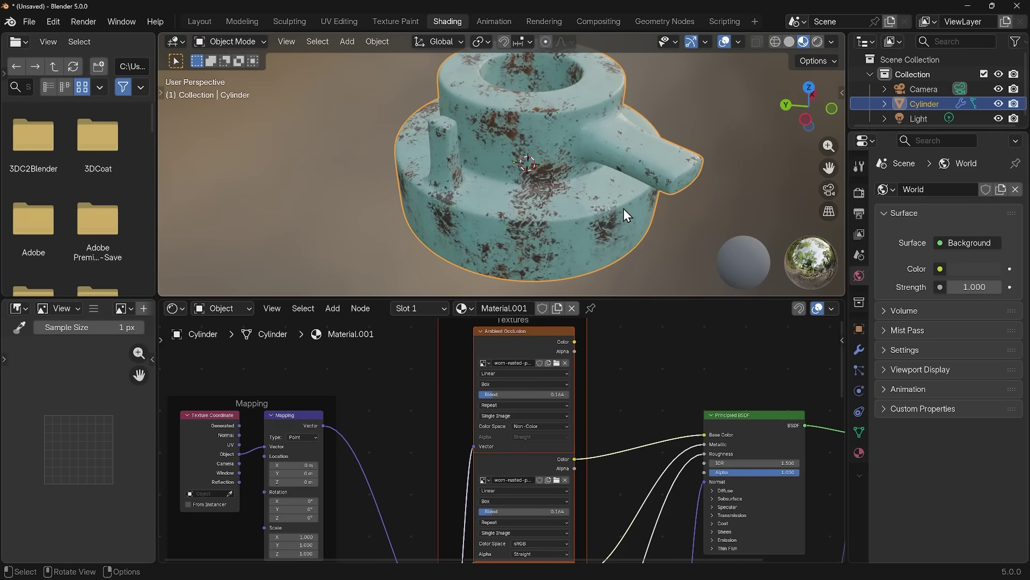
Apply Shade Smooth to the cylinder
{"action": "right_click", "coordinate": [626, 157]}
{"action": "left_click", "coordinate": [613, 142]}
{"action": "scroll", "coordinate": [649, 173], "scroll_direction": "up", "scroll_amount": 3}
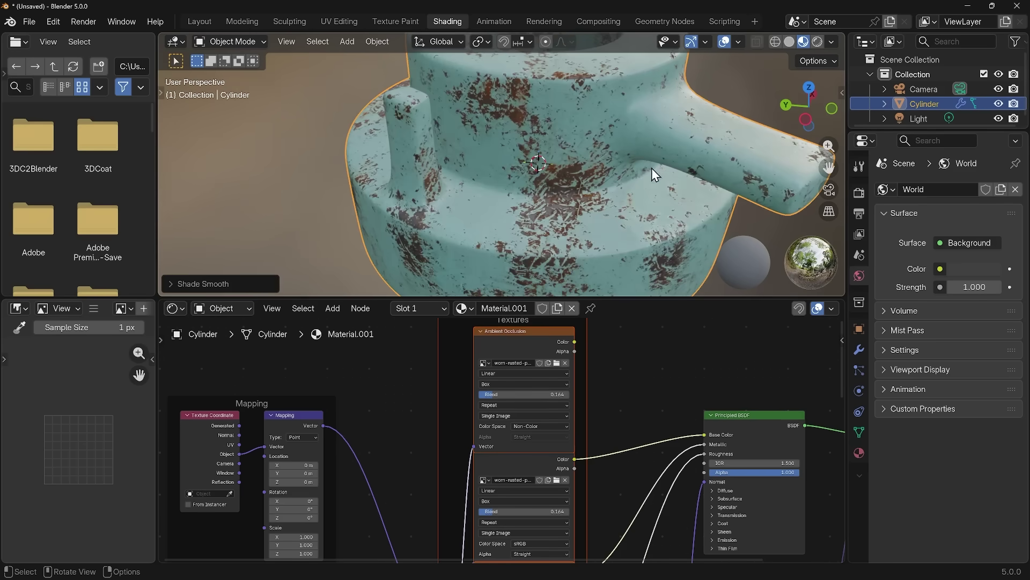
Extrude a front face on the lower tier outward into another handle
{"action": "key", "text": "Tab"}
{"action": "middle_click_drag", "start_coordinate": [649, 129], "coordinate": [559, 209]}
{"action": "left_click", "coordinate": [558, 232]}
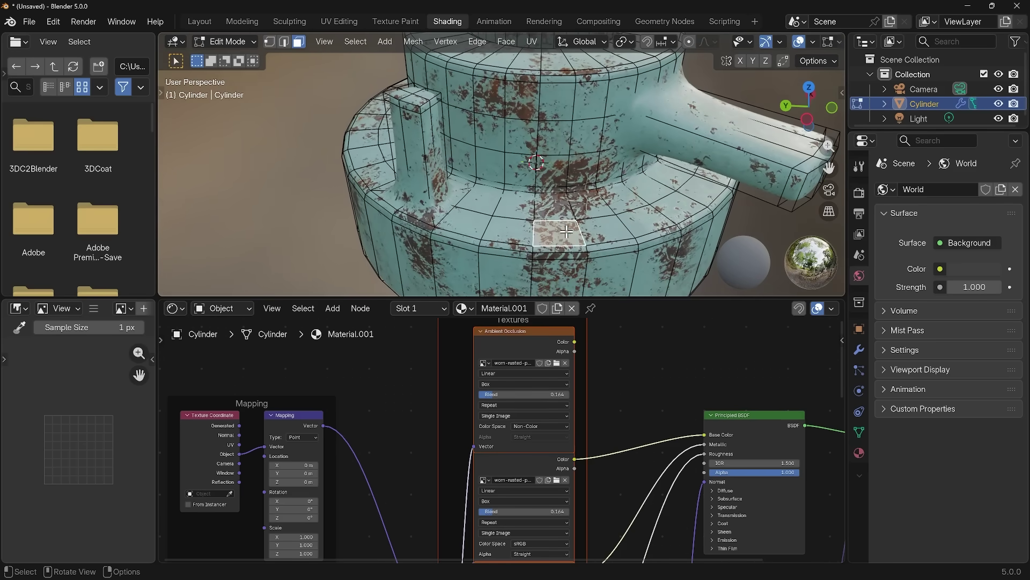
{"action": "key", "text": "e"}
{"action": "left_click", "coordinate": [558, 237]}
{"action": "key", "text": "Tab"}
{"action": "scroll", "coordinate": [571, 196], "scroll_direction": "down", "scroll_amount": 5}
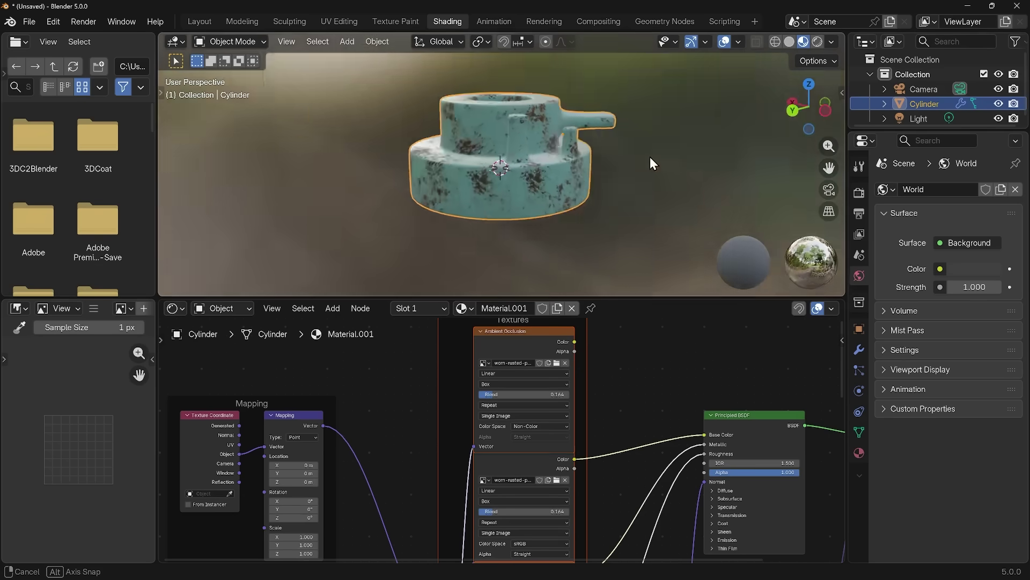
{"action": "middle_click_drag", "start_coordinate": [651, 161], "coordinate": [525, 191]}
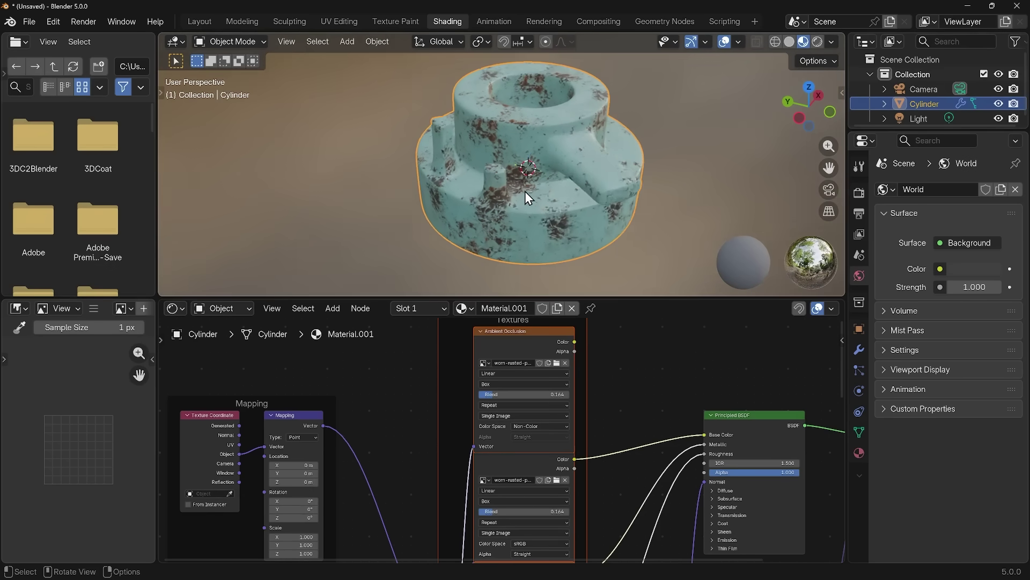
{"action": "scroll", "coordinate": [535, 195], "scroll_direction": "up", "scroll_amount": 2}
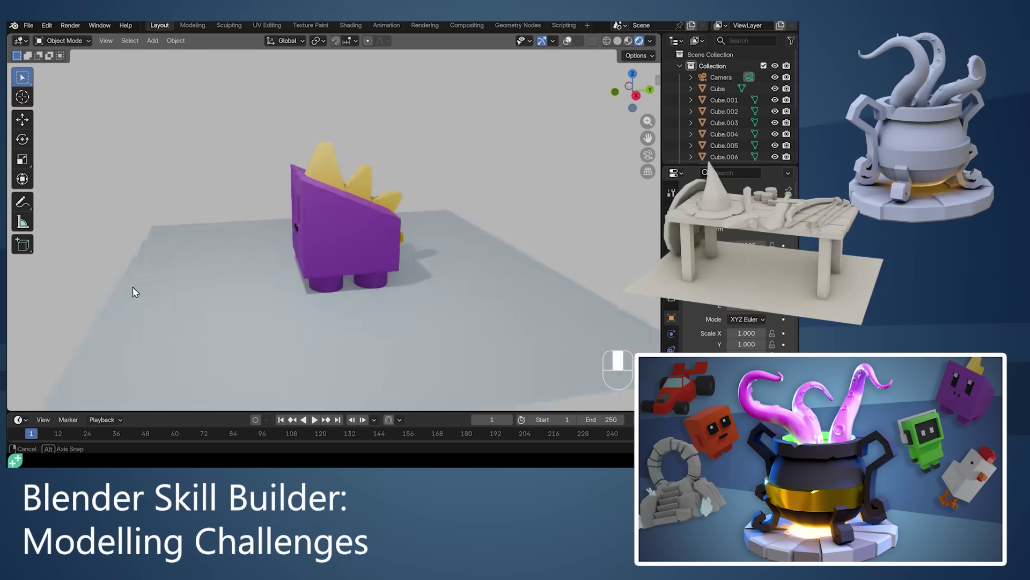
{"action": "middle_click_drag", "start_coordinate": [133, 286], "coordinate": [305, 201]}
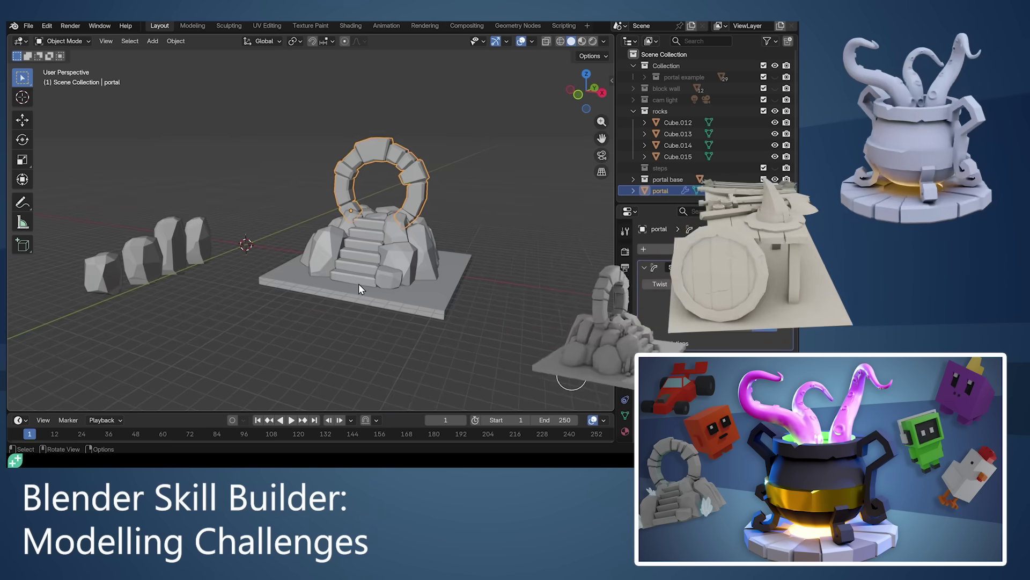
{"action": "middle_click_drag", "start_coordinate": [412, 269], "coordinate": [365, 266]}
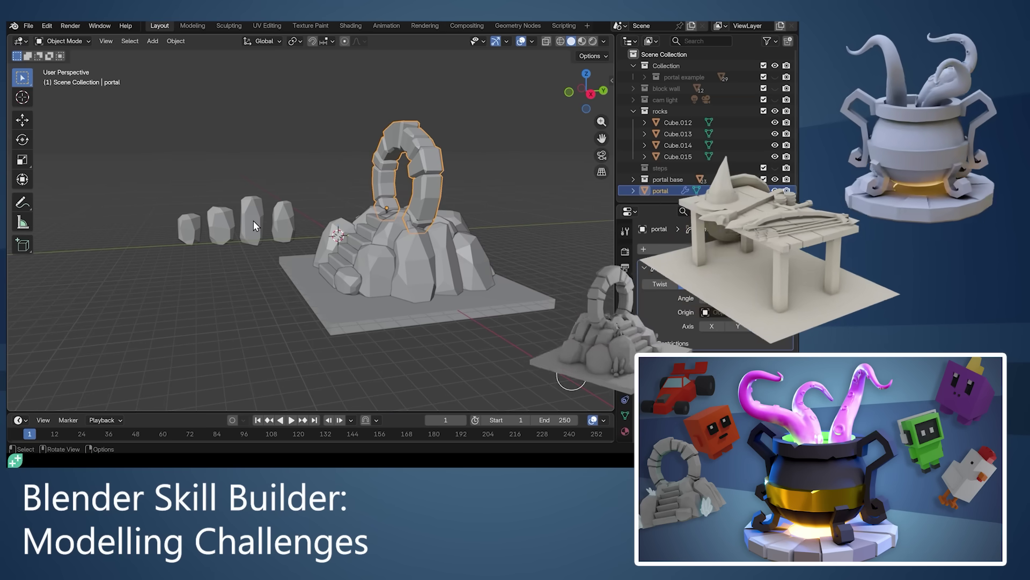
{"action": "left_click", "coordinate": [253, 220]}
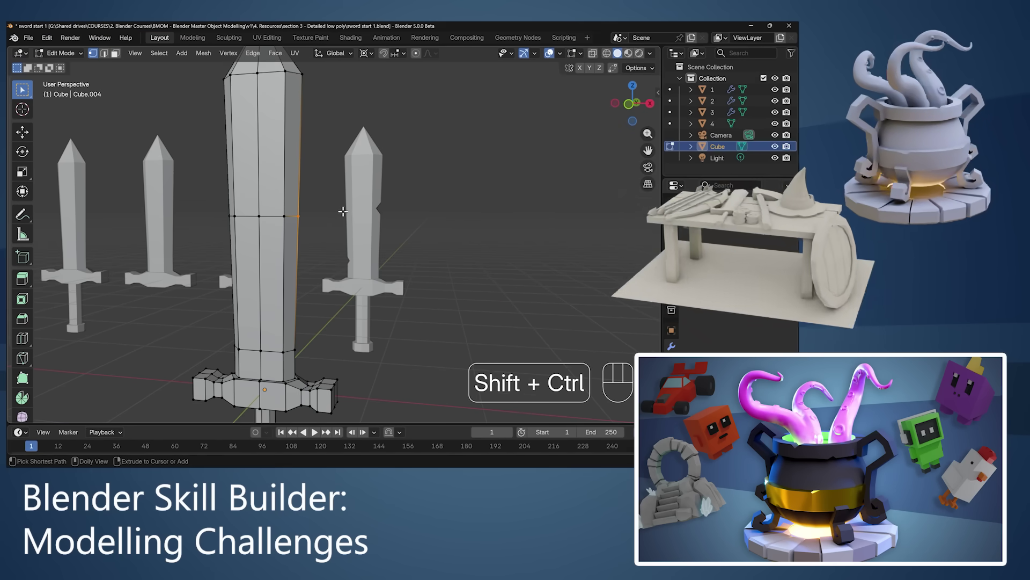